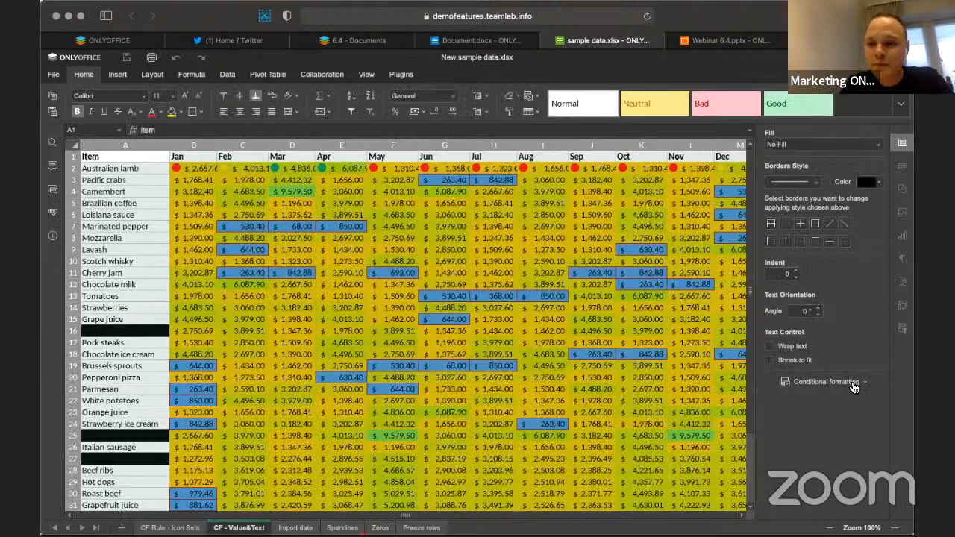
# Step: Delete every conditional formatting rule listed for this worksheet and apply the change
pyautogui.click(855, 382)
pyautogui.click(805, 519)
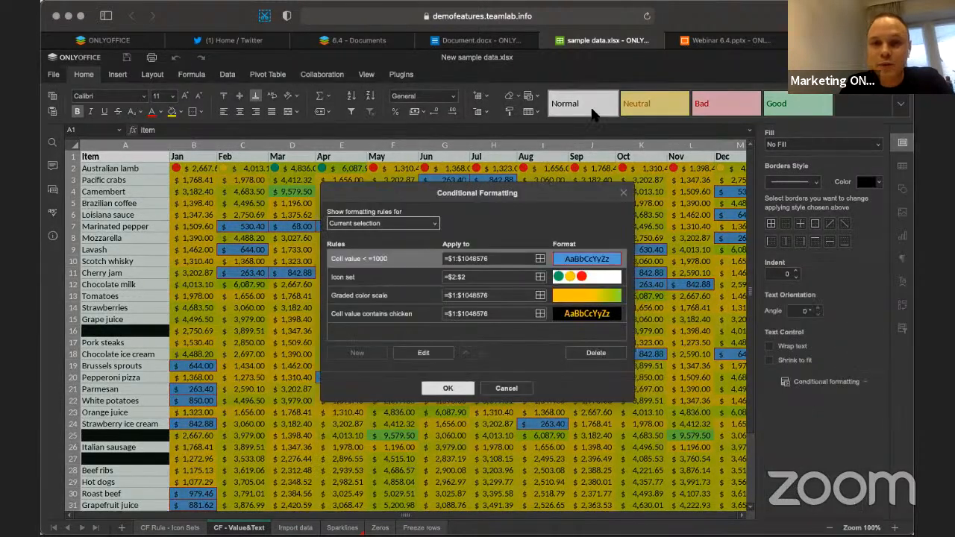
pyautogui.click(407, 227)
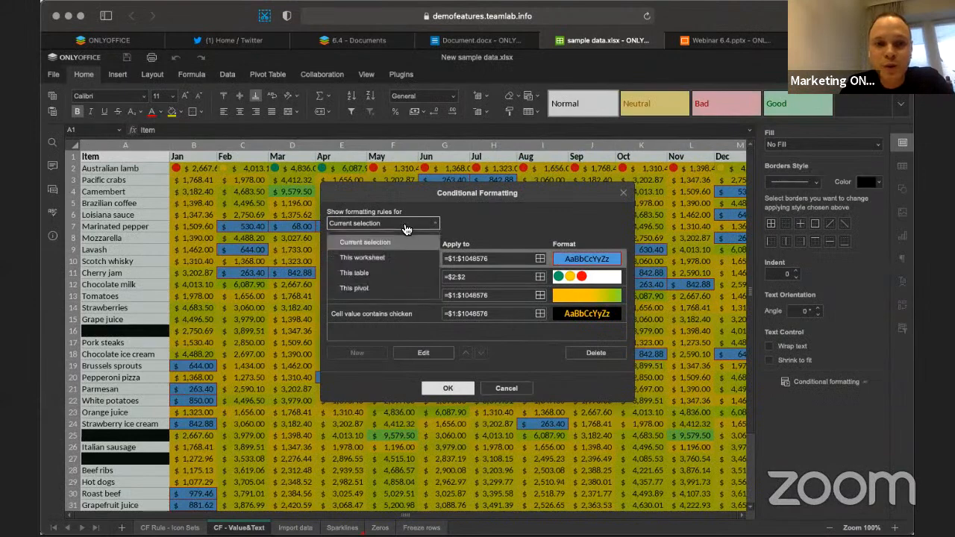
pyautogui.click(378, 260)
pyautogui.click(614, 354)
pyautogui.click(606, 355)
pyautogui.click(606, 354)
pyautogui.click(606, 354)
pyautogui.click(447, 394)
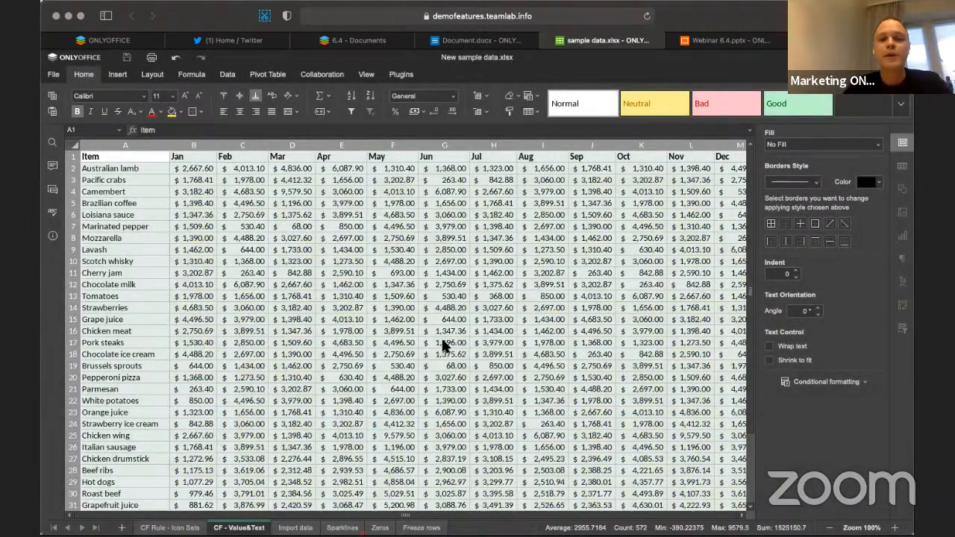
pyautogui.click(448, 355)
# Step: Look over the item names in column A and the month headings in row 1, ending on cell J3
pyautogui.moveTo(127, 167); pyautogui.dragTo(138, 330)
pyautogui.moveTo(138, 483); pyautogui.dragTo(135, 515)
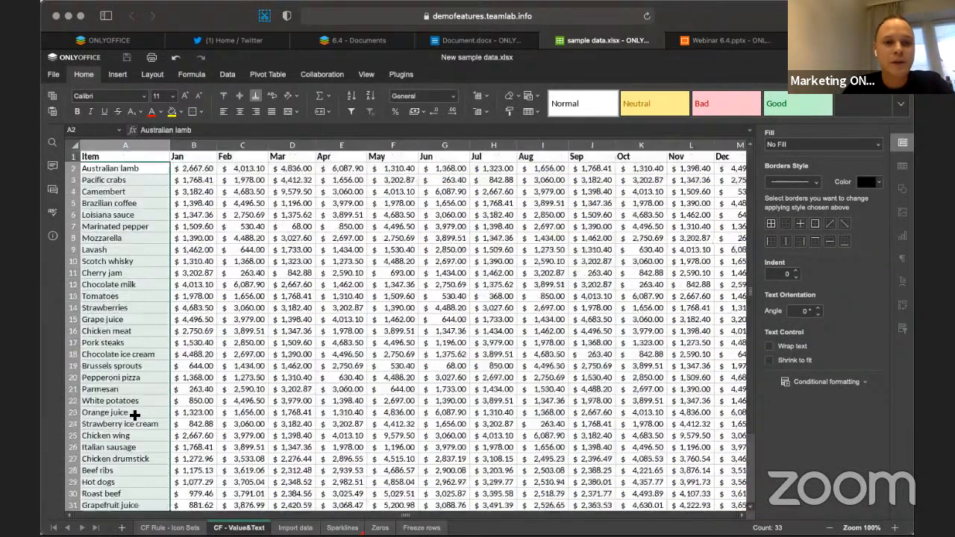
pyautogui.click(185, 168)
pyautogui.moveTo(191, 156); pyautogui.dragTo(637, 149)
pyautogui.click(609, 182)
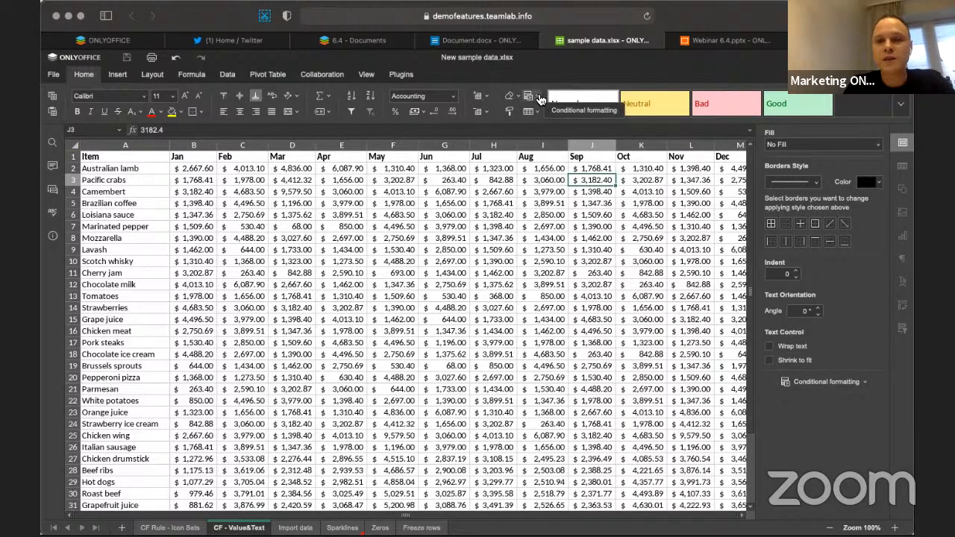
# Step: Start a new conditional formatting rule for cell J3 and shift its window aside
pyautogui.click(848, 383)
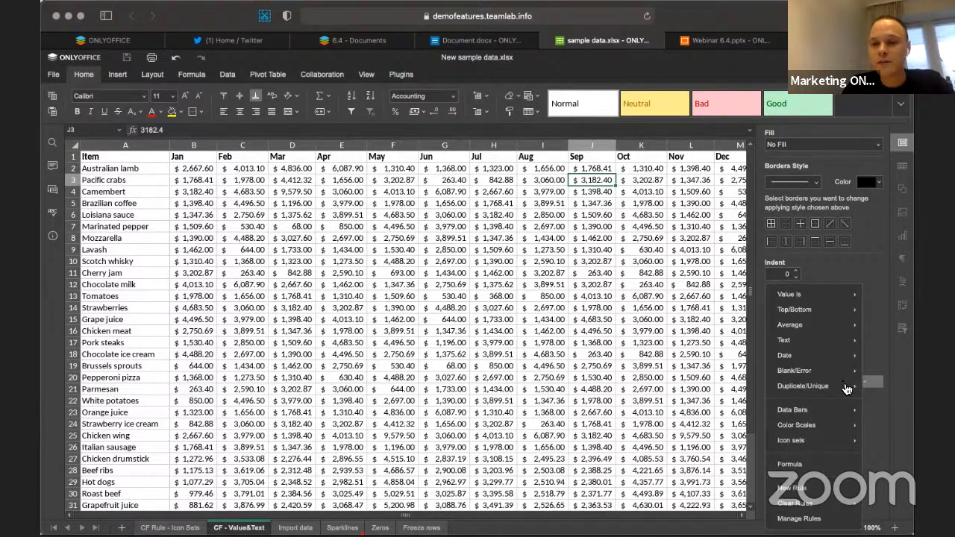
pyautogui.click(845, 383)
pyautogui.click(849, 386)
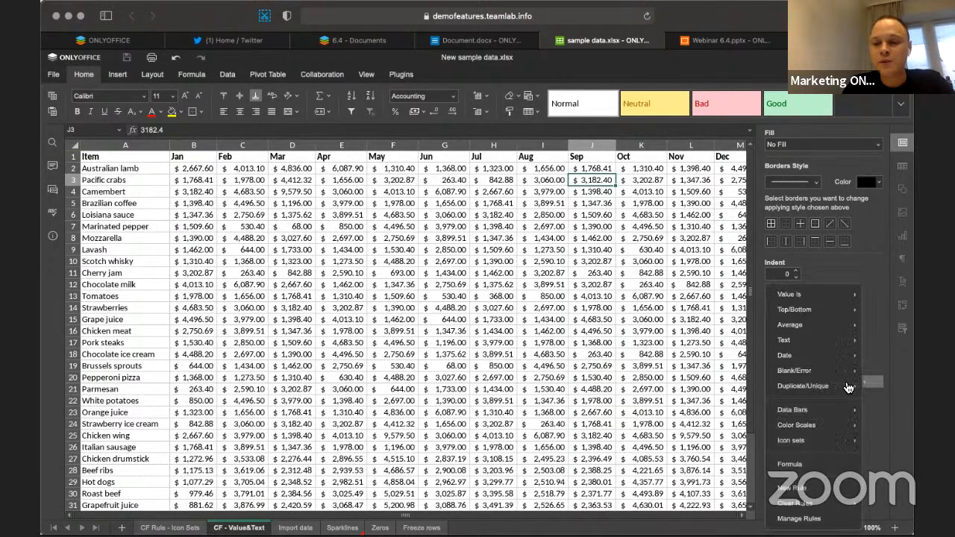
pyautogui.click(797, 489)
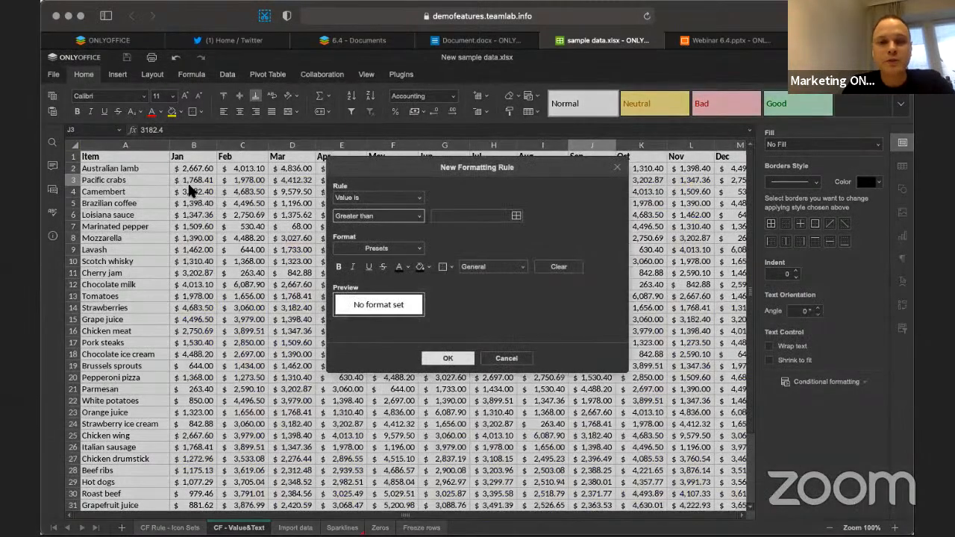
pyautogui.click(514, 172)
pyautogui.moveTo(514, 172); pyautogui.dragTo(478, 179)
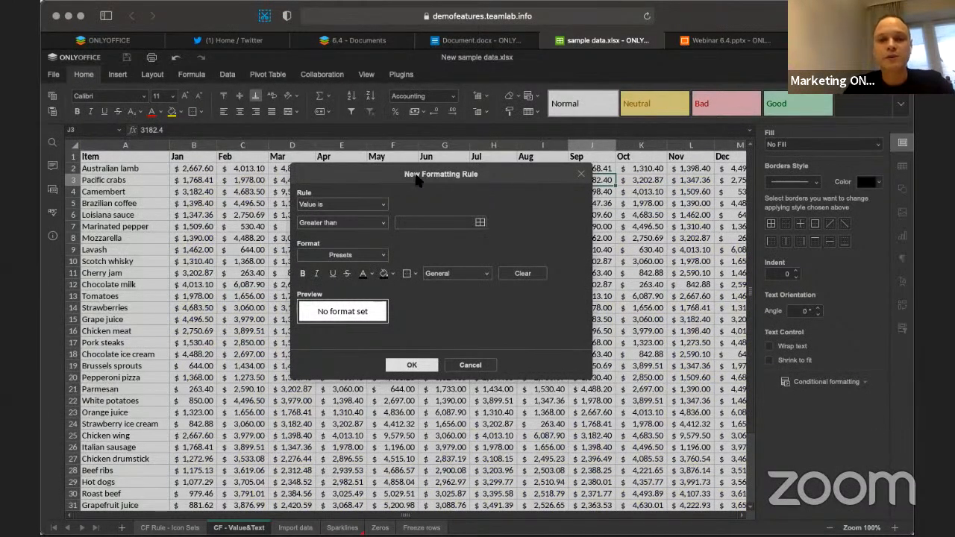
# Step: Examine the available rule types from Value is to Formula, keeping Value is as the type
pyautogui.click(374, 209)
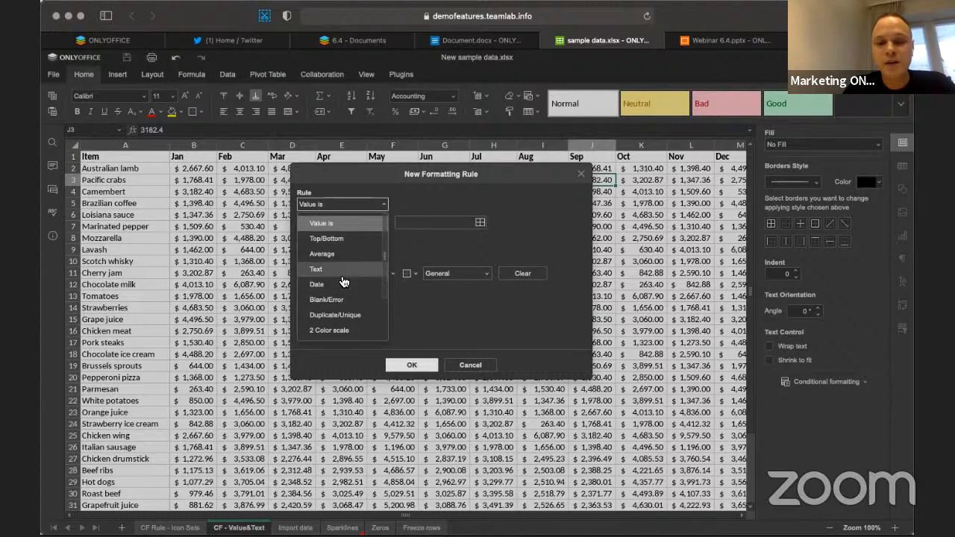
pyautogui.scroll(-3, 343, 283)
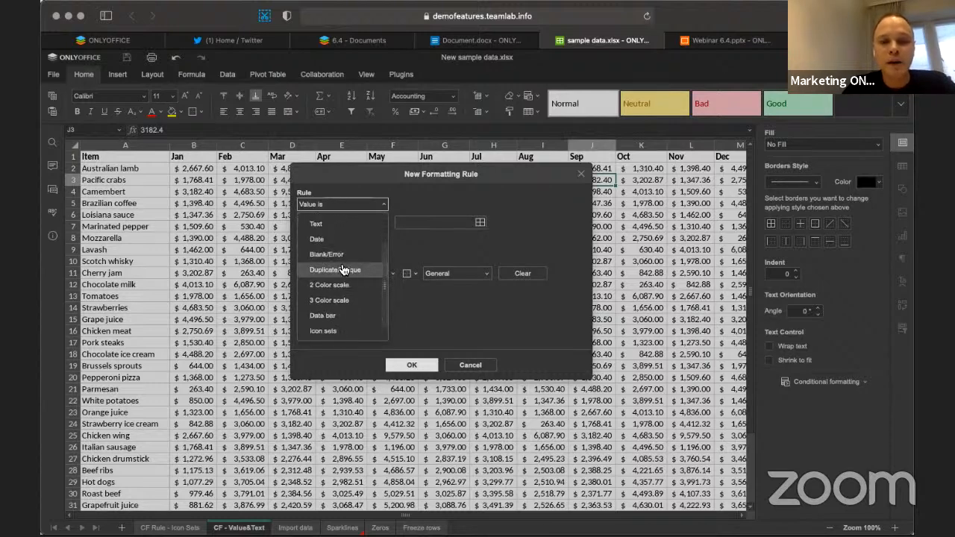
pyautogui.scroll(1, 343, 268)
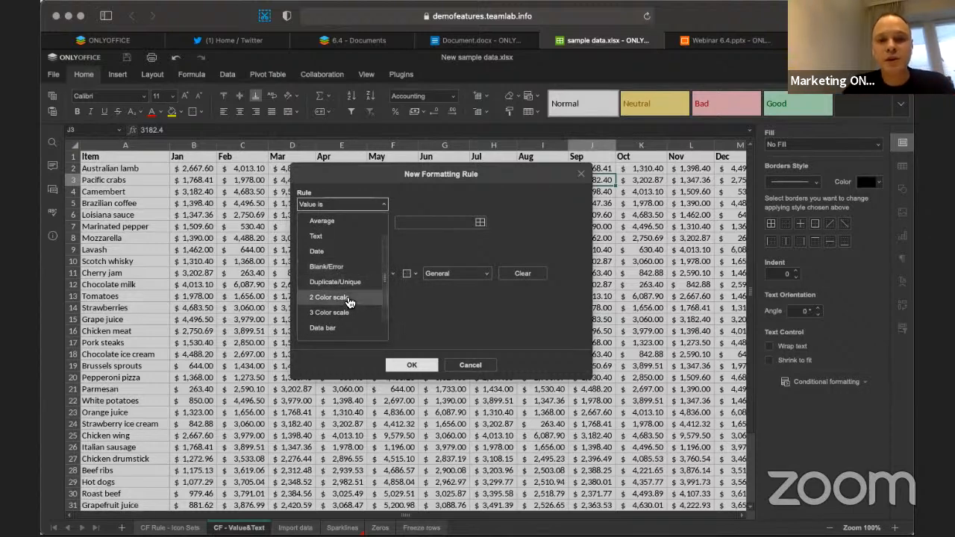
pyautogui.scroll(-2, 347, 302)
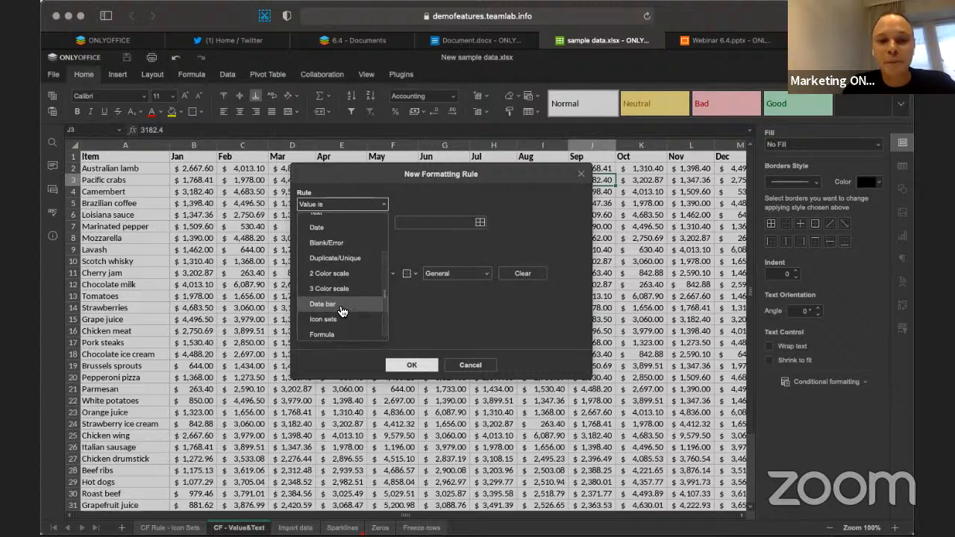
pyautogui.scroll(-1, 342, 307)
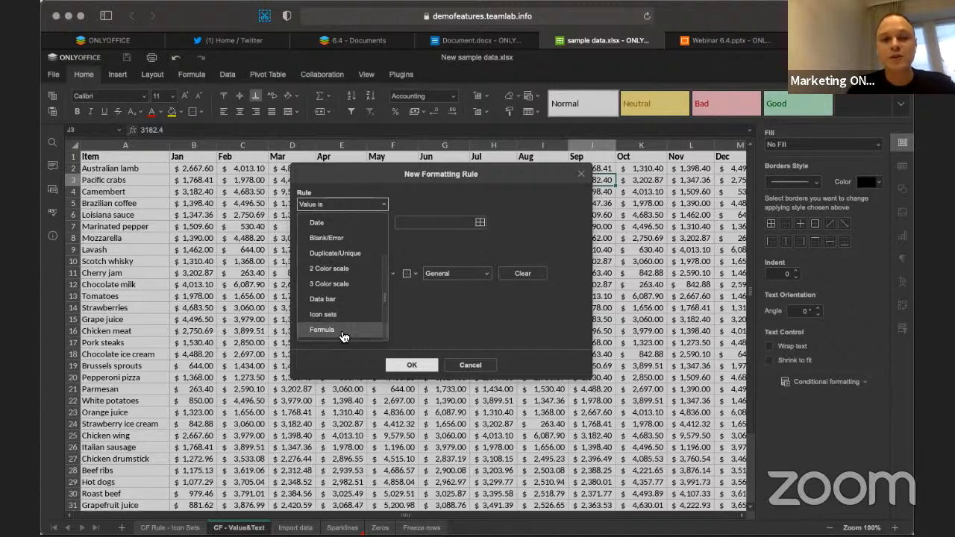
pyautogui.scroll(2, 359, 276)
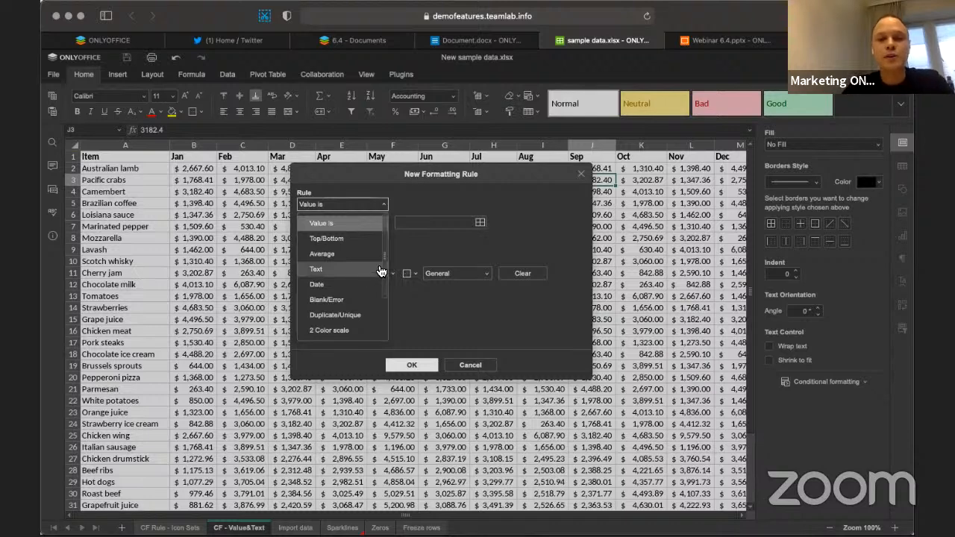
pyautogui.click(401, 224)
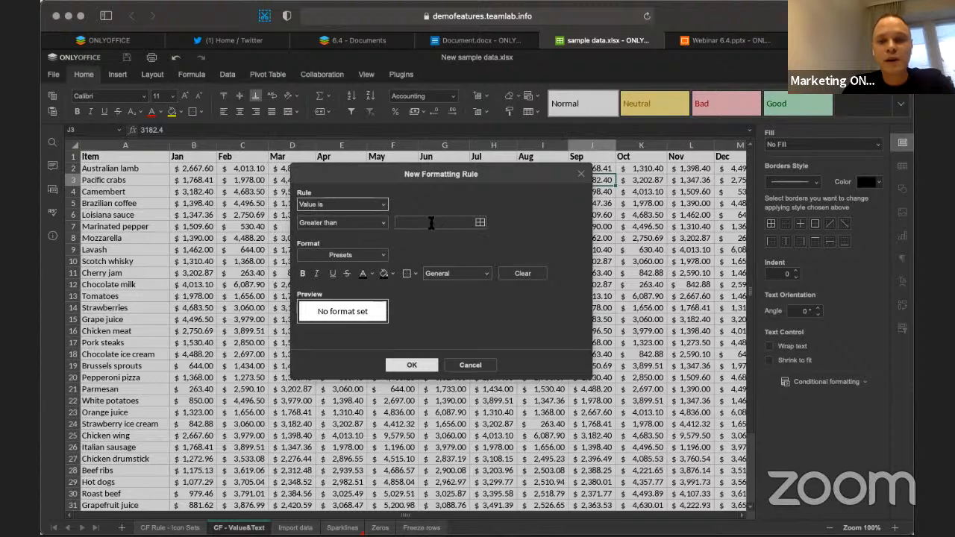
# Step: Set the new rule's condition to values less than 1000
pyautogui.click(431, 224)
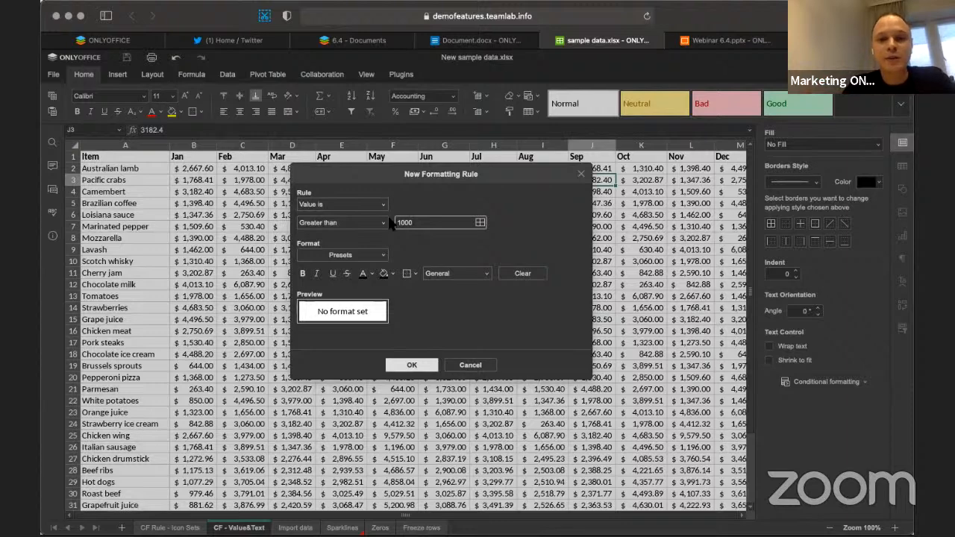
pyautogui.click(364, 223)
pyautogui.click(340, 275)
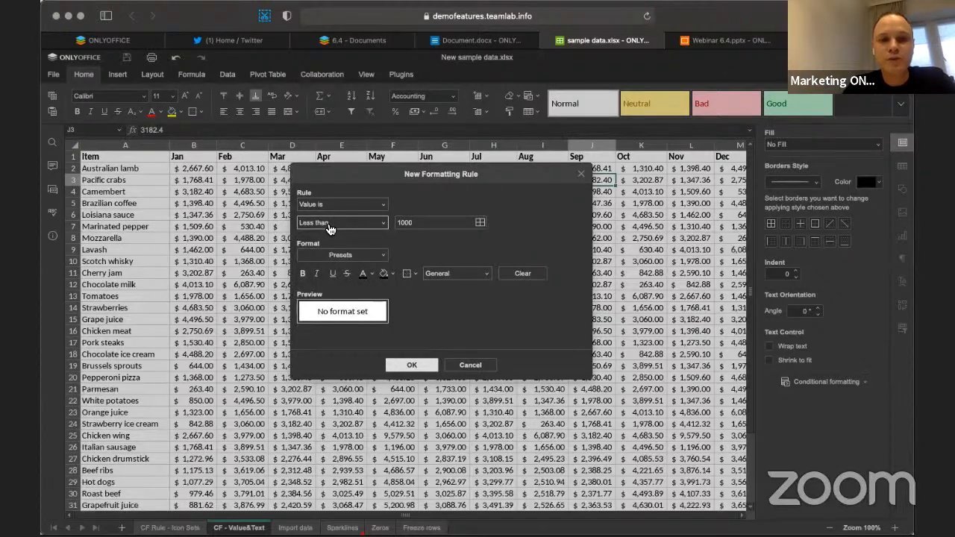
pyautogui.click(432, 221)
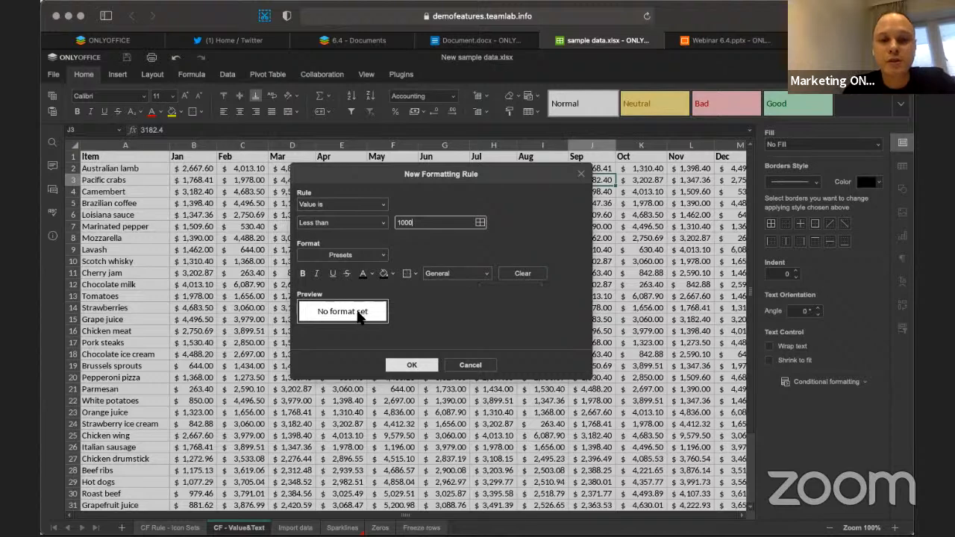
# Step: Give the rule the red border format preset and apply it
pyautogui.click(379, 255)
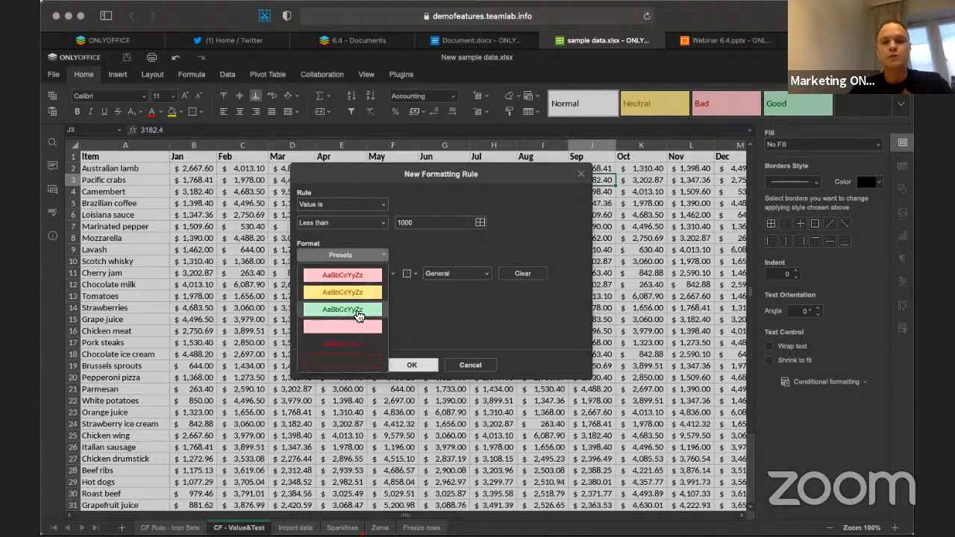
pyautogui.click(357, 363)
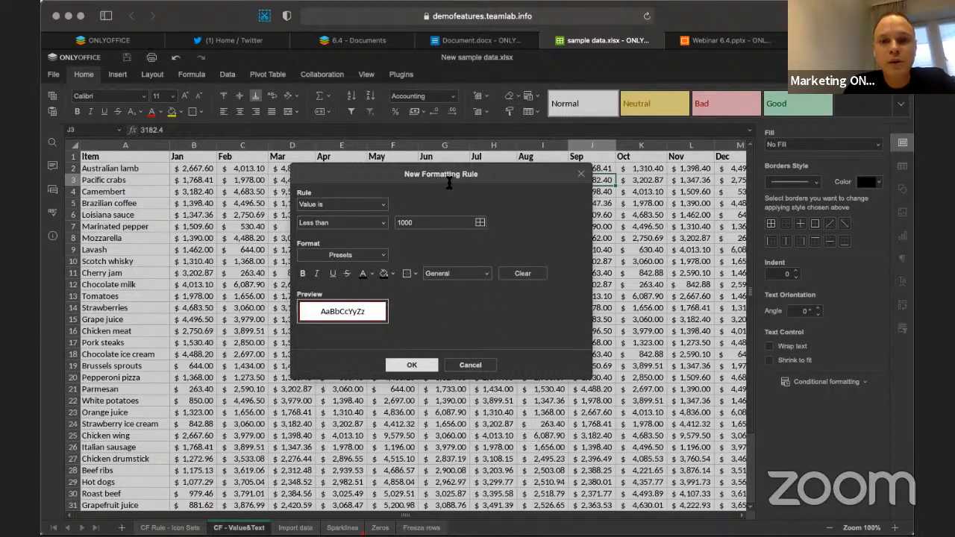
pyautogui.moveTo(448, 162); pyautogui.dragTo(450, 174)
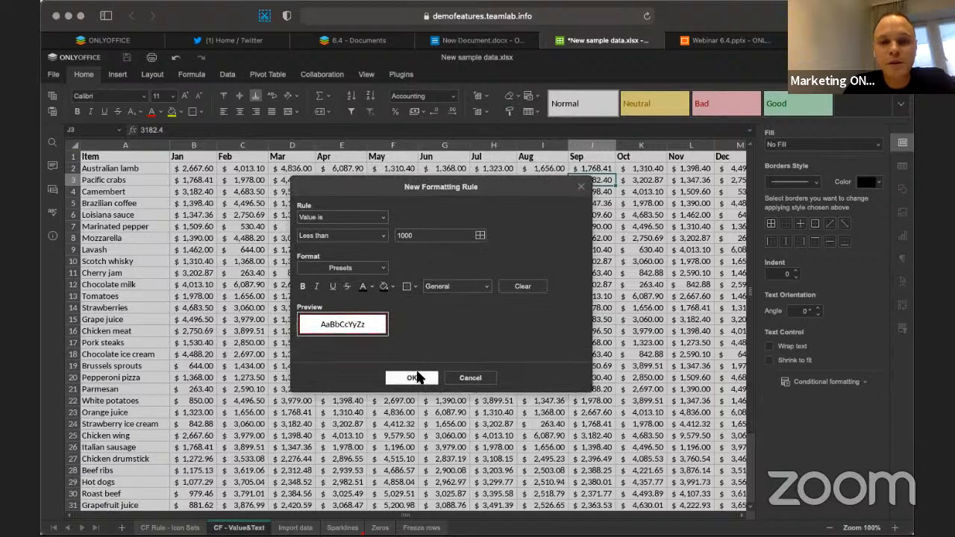
pyautogui.click(416, 378)
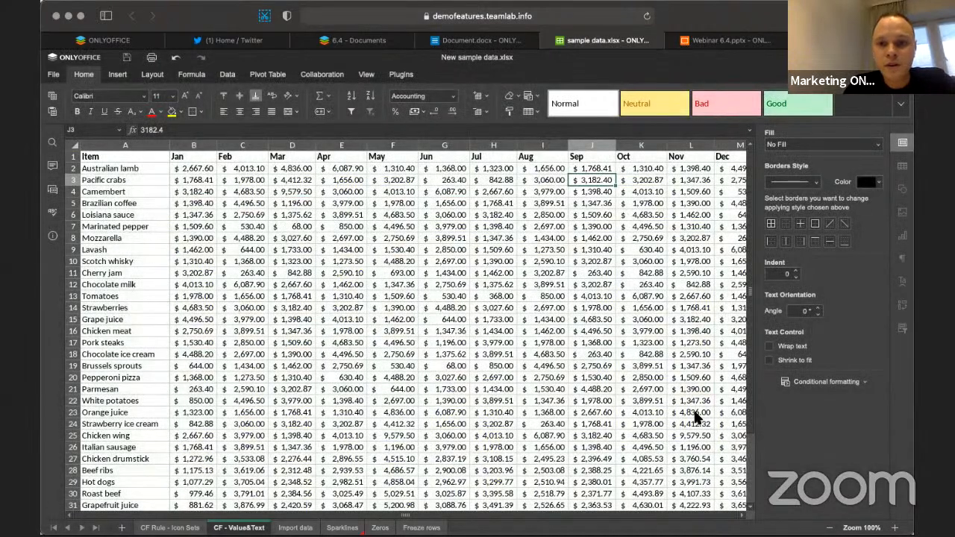
# Step: Check the settings of the rule on cell J3 in the rule manager and close it without changes
pyautogui.click(843, 384)
pyautogui.click(800, 519)
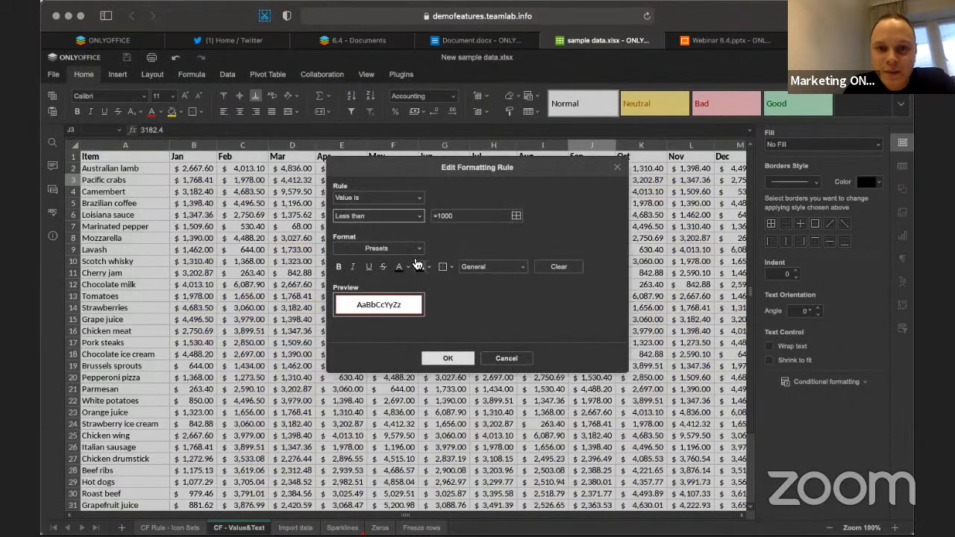
pyautogui.click(506, 358)
pyautogui.click(499, 387)
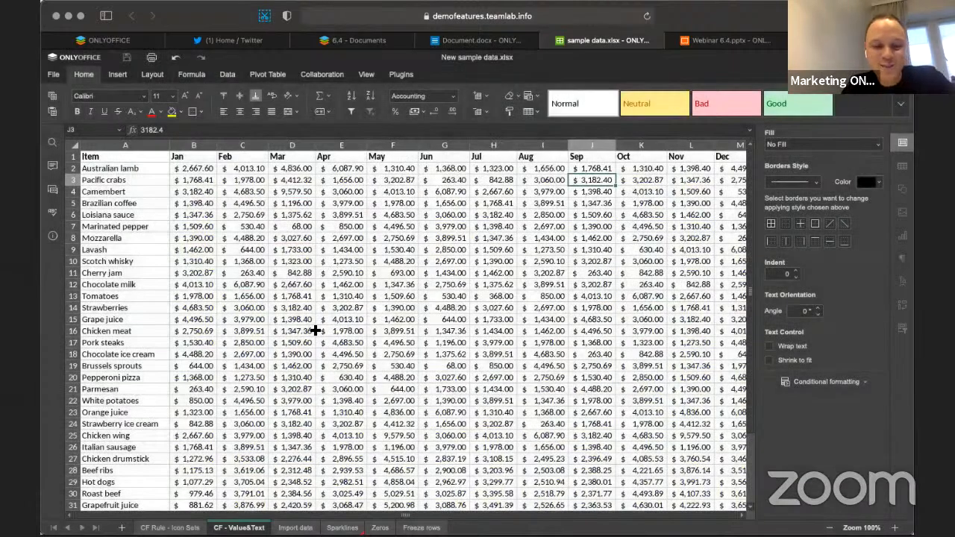
# Step: Select the whole sheet and review its existing conditional formatting rule and settings without changing them
pyautogui.press('super+a')
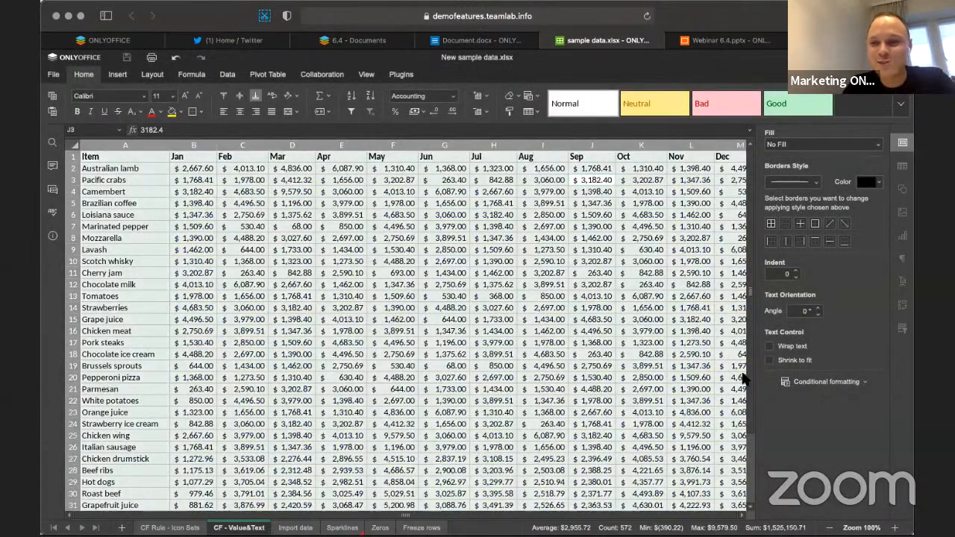
pyautogui.click(863, 382)
pyautogui.click(799, 519)
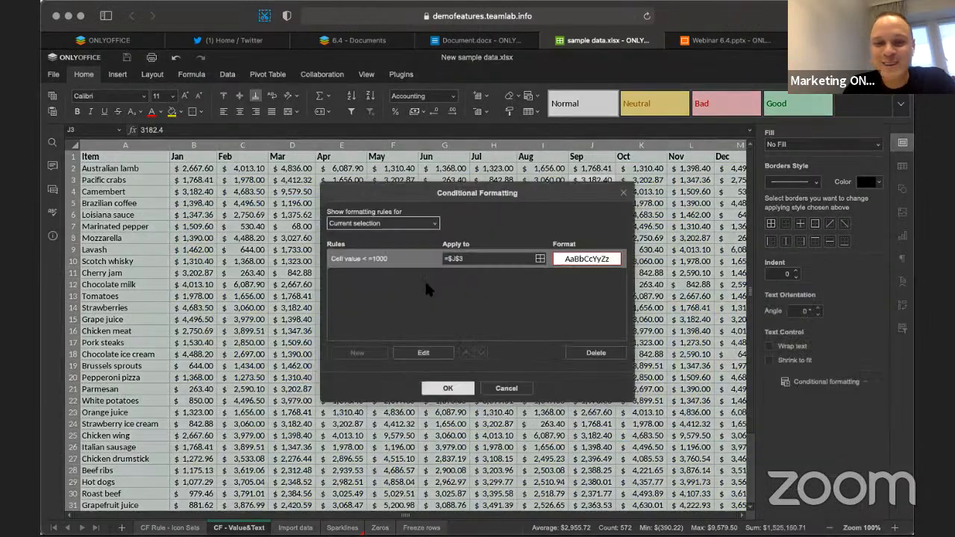
pyautogui.click(425, 353)
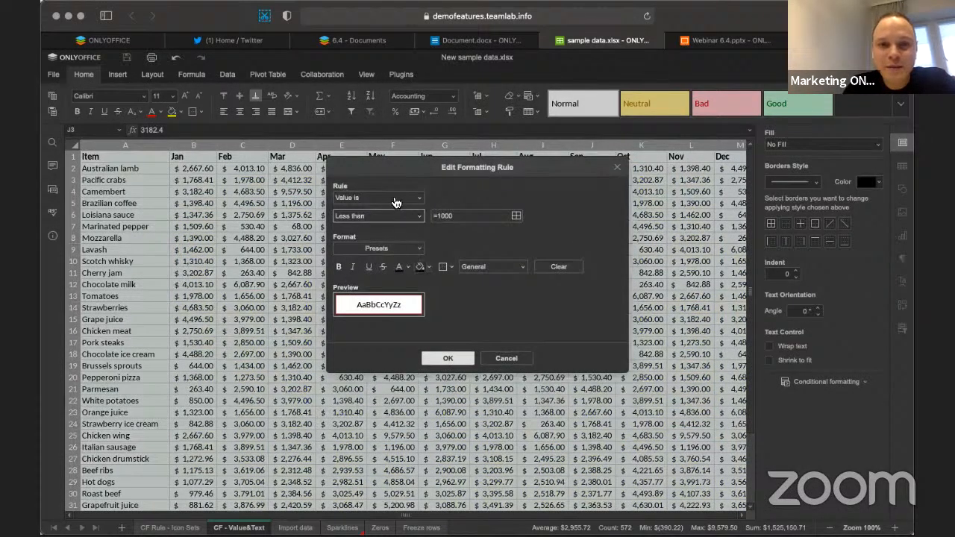
pyautogui.click(506, 360)
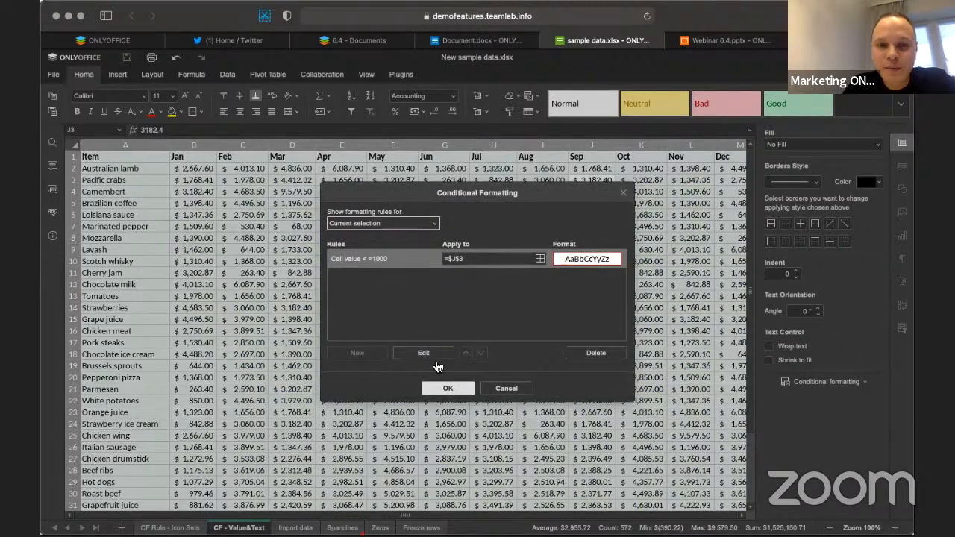
pyautogui.click(507, 389)
pyautogui.click(827, 382)
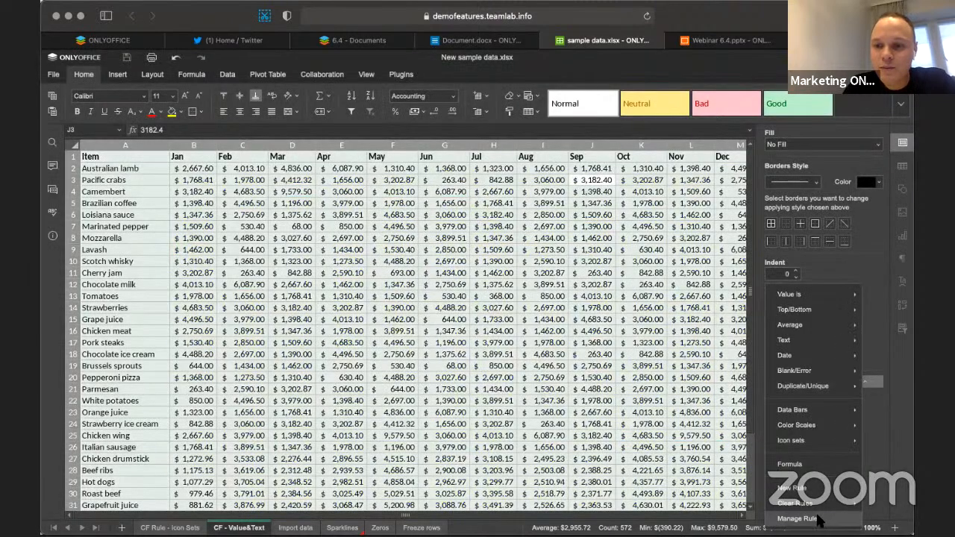
pyautogui.click(819, 520)
pyautogui.click(506, 386)
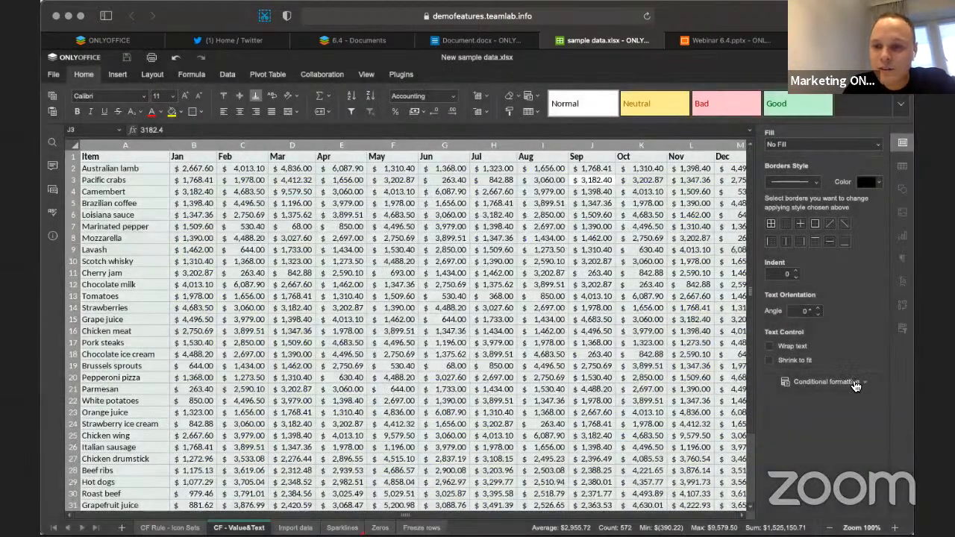
# Step: Start a new formatting rule for the selected sheet with the condition Value is, Less than, 1000
pyautogui.click(856, 383)
pyautogui.click(809, 490)
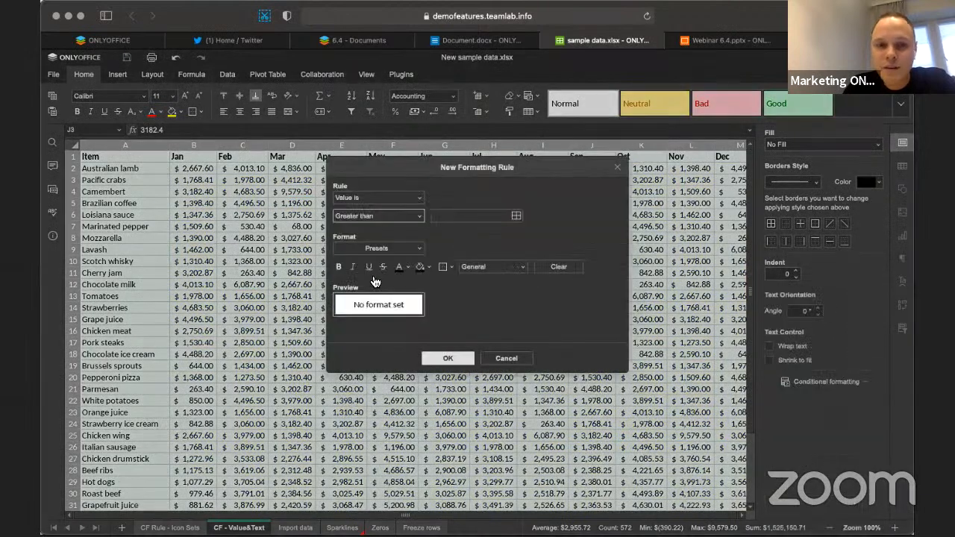
pyautogui.click(394, 200)
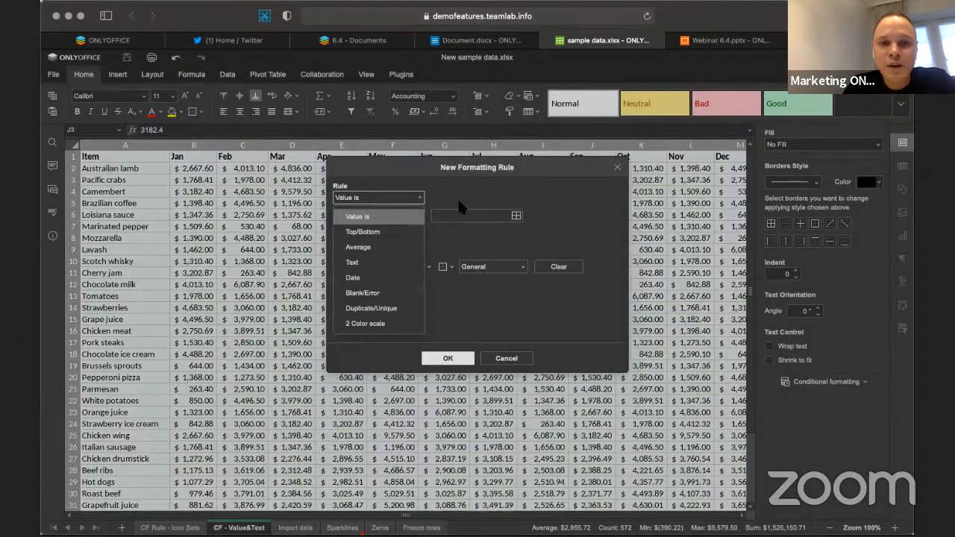
pyautogui.click(401, 218)
pyautogui.click(400, 218)
pyautogui.click(376, 263)
pyautogui.click(442, 216)
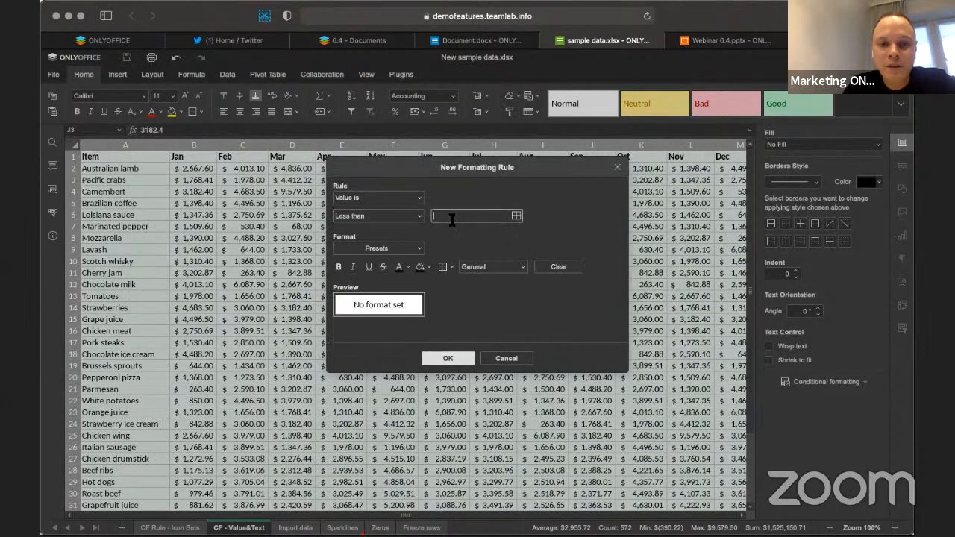
pyautogui.write('1000')
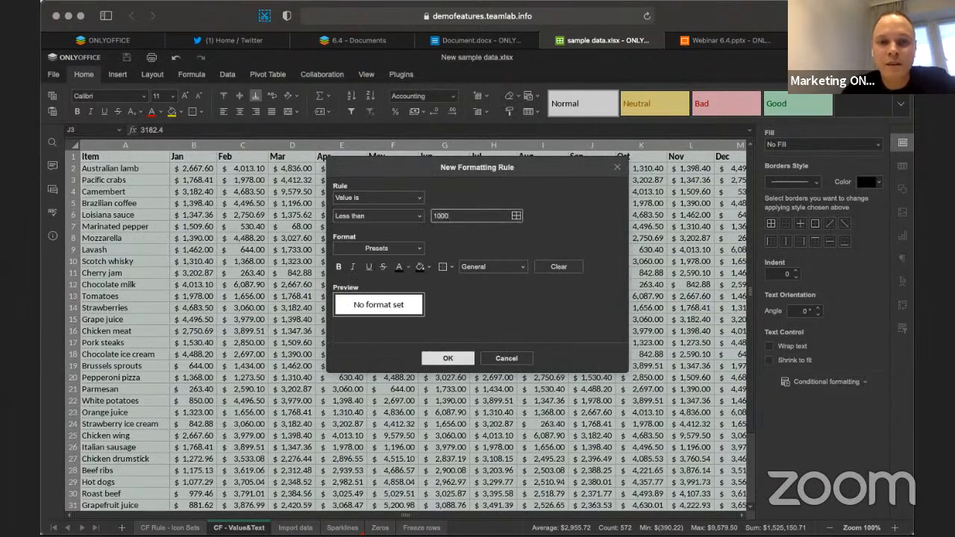
# Step: Format the less-than-1000 rule with the red border preset and apply it to the whole sheet
pyautogui.click(380, 248)
pyautogui.click(376, 348)
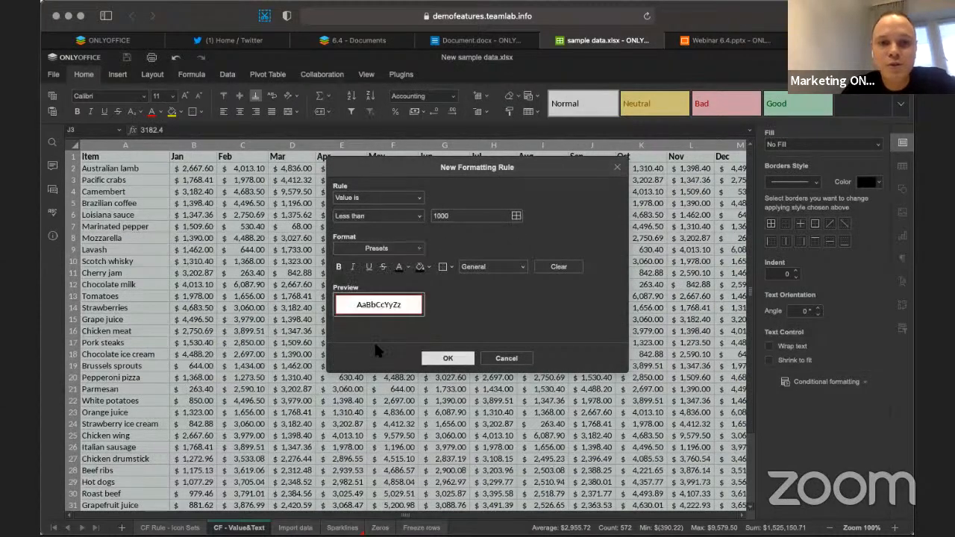
pyautogui.click(451, 359)
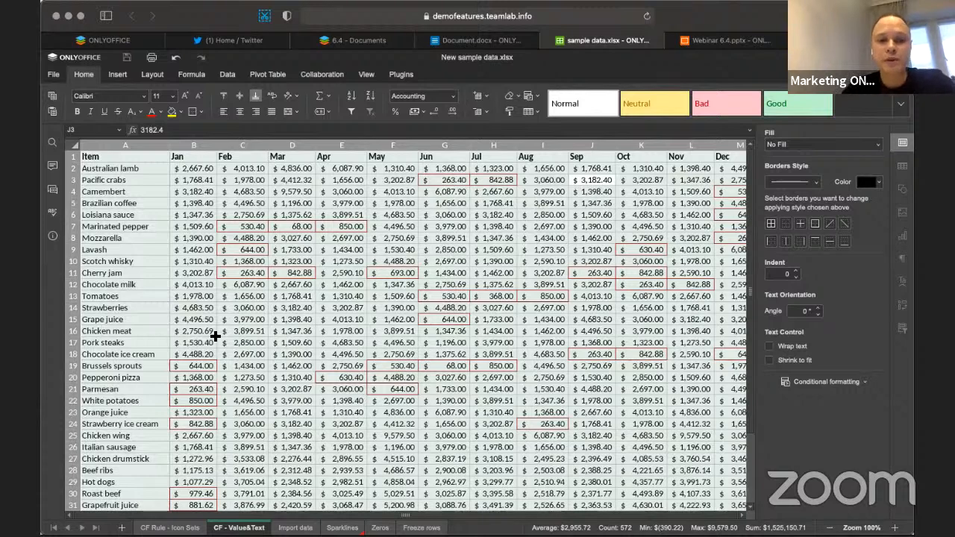
# Step: Start another formatting rule for the sheet with the condition Text, Contains, "chicken"
pyautogui.click(860, 382)
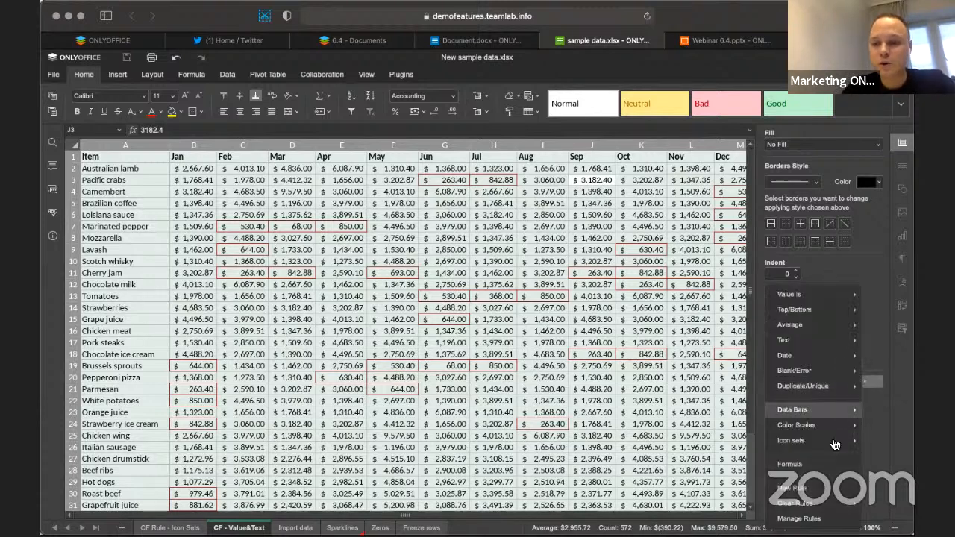
pyautogui.click(808, 490)
pyautogui.click(377, 200)
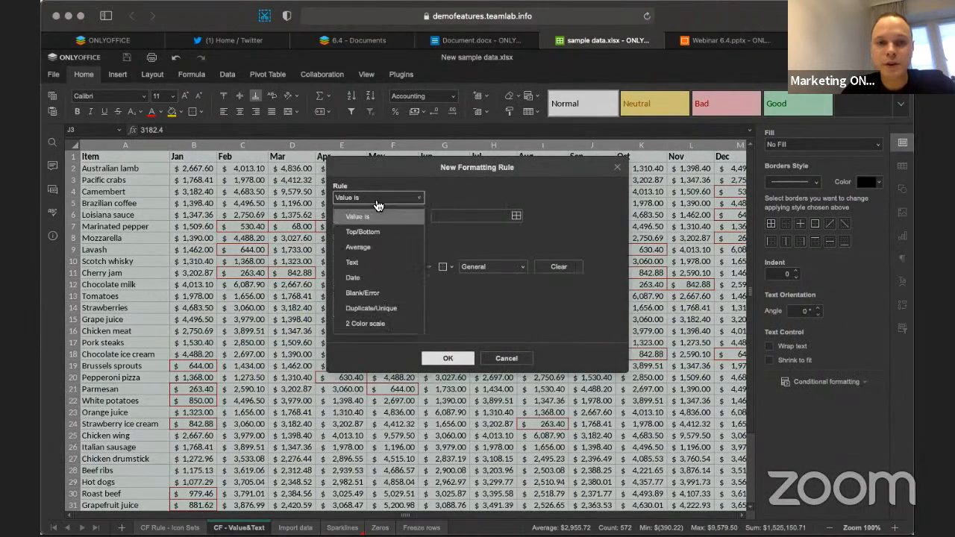
pyautogui.click(367, 266)
pyautogui.click(420, 218)
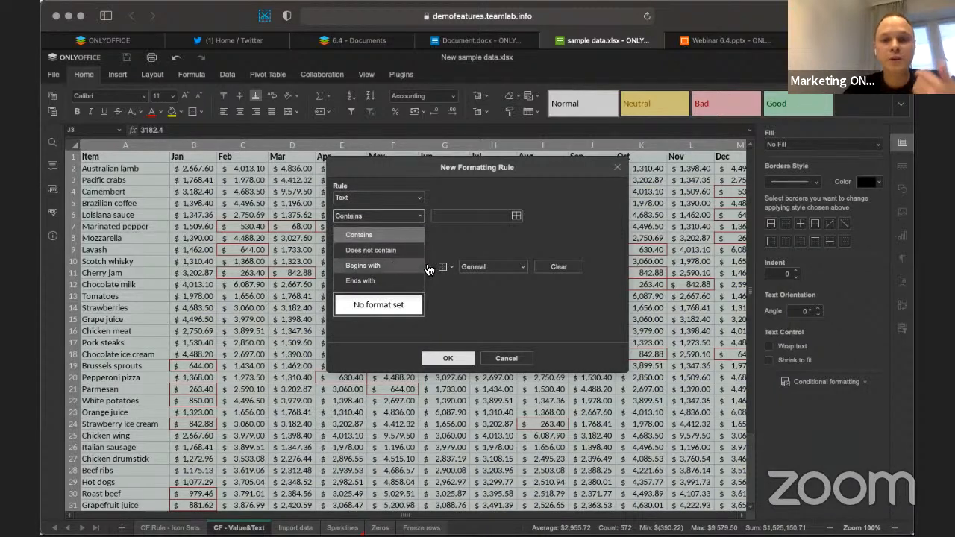
pyautogui.click(446, 248)
pyautogui.click(457, 215)
pyautogui.write('cp')
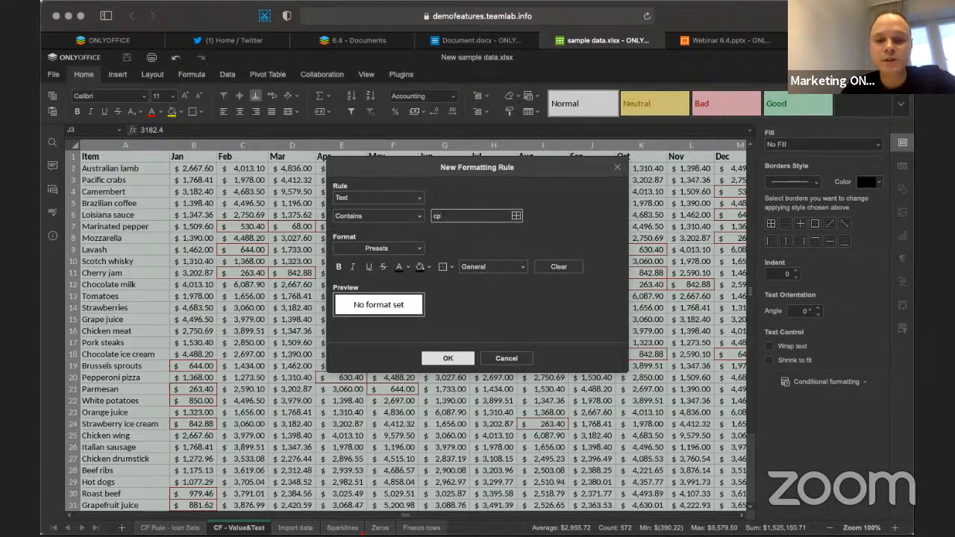
pyautogui.write('icken')
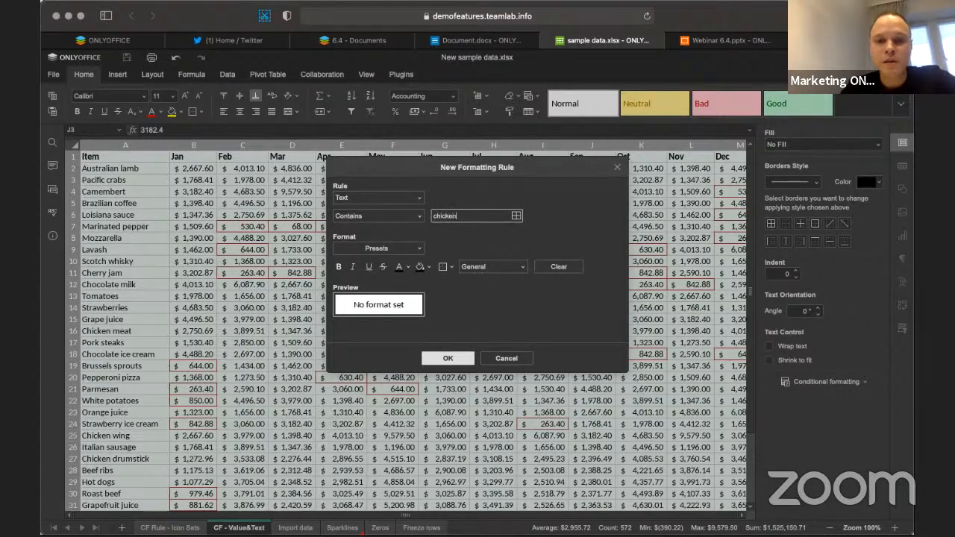
# Step: Give the chicken text rule a black fill and bold gold font, apply it, and check the item column
pyautogui.click(424, 270)
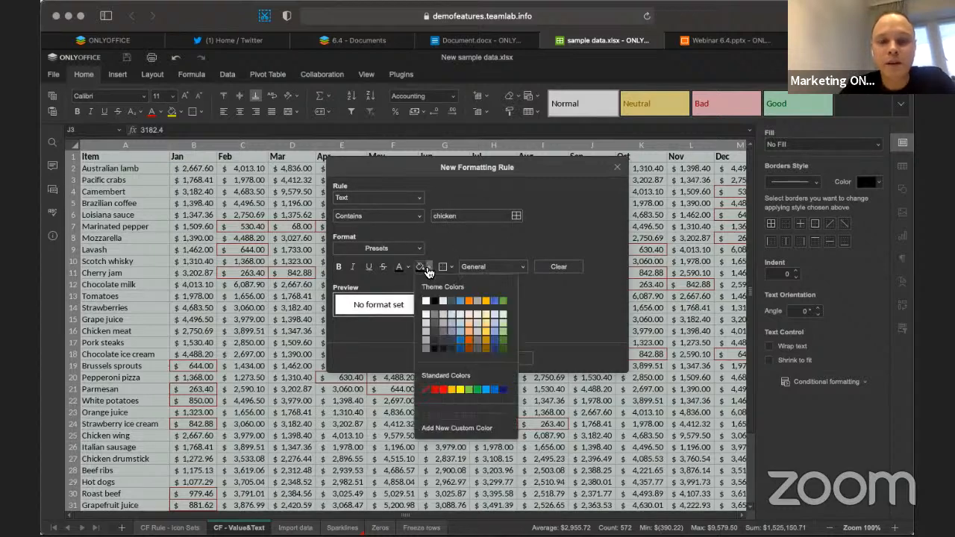
pyautogui.click(436, 301)
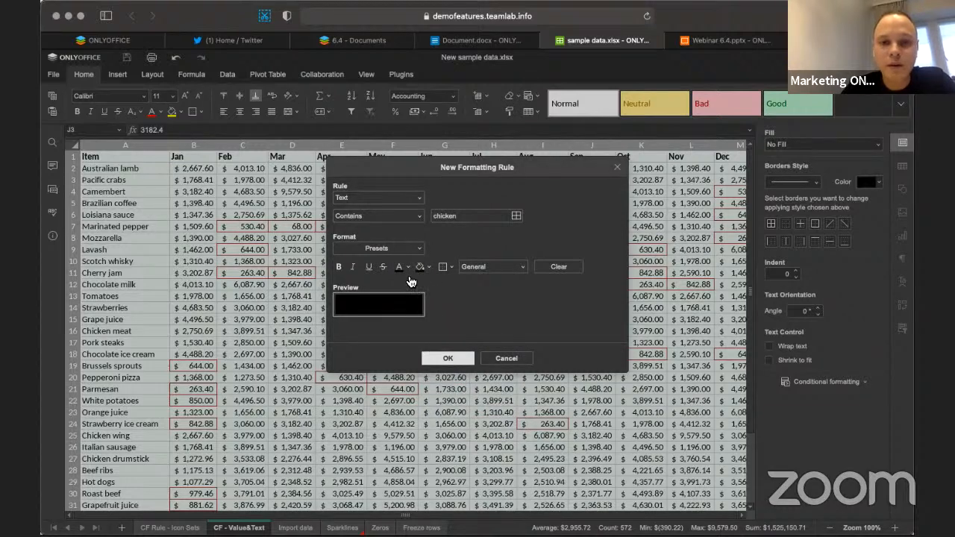
pyautogui.click(407, 269)
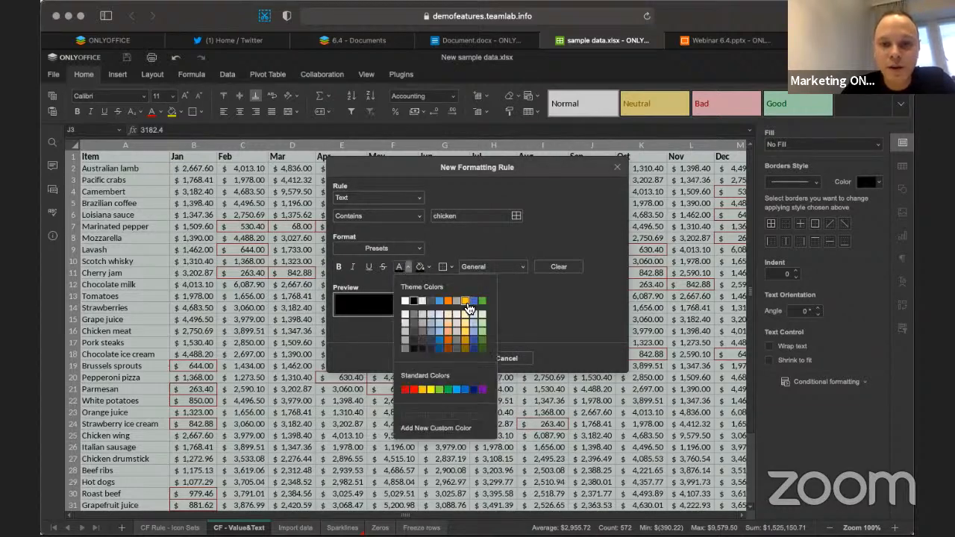
pyautogui.click(466, 314)
pyautogui.click(339, 268)
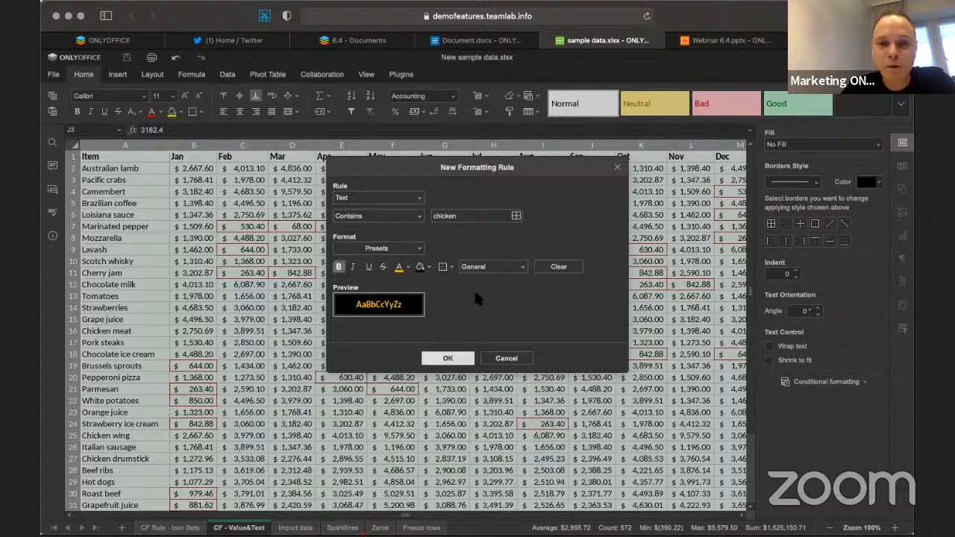
pyautogui.click(455, 360)
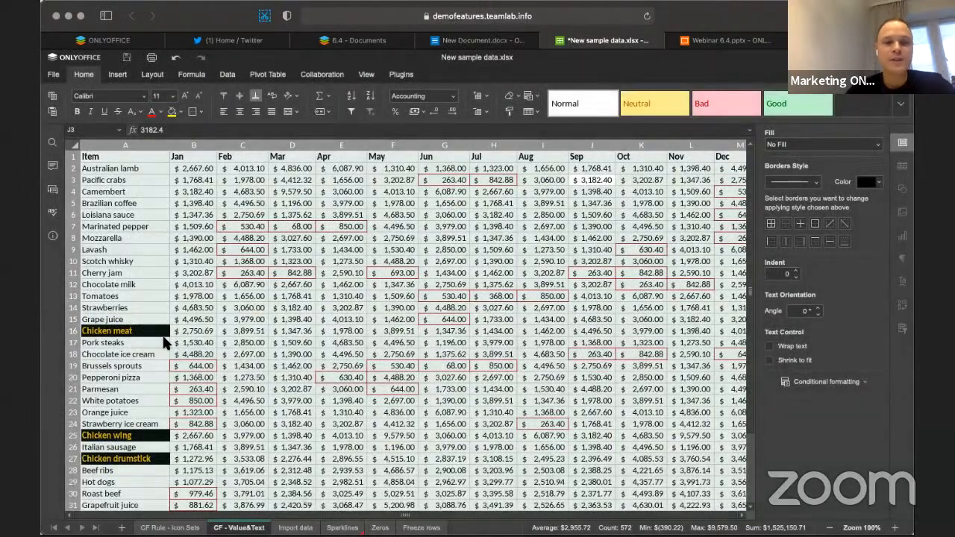
pyautogui.scroll(-3, 146, 343)
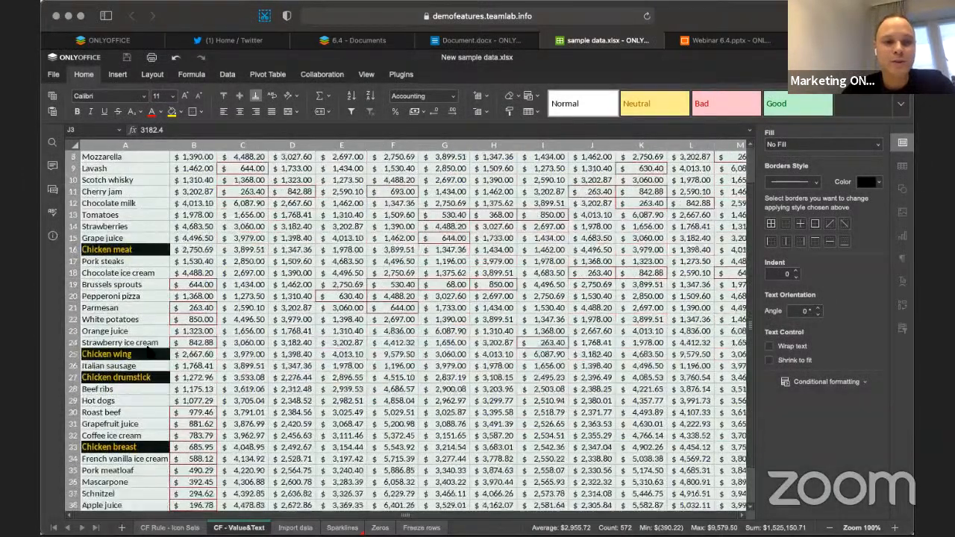
pyautogui.scroll(-5, 147, 347)
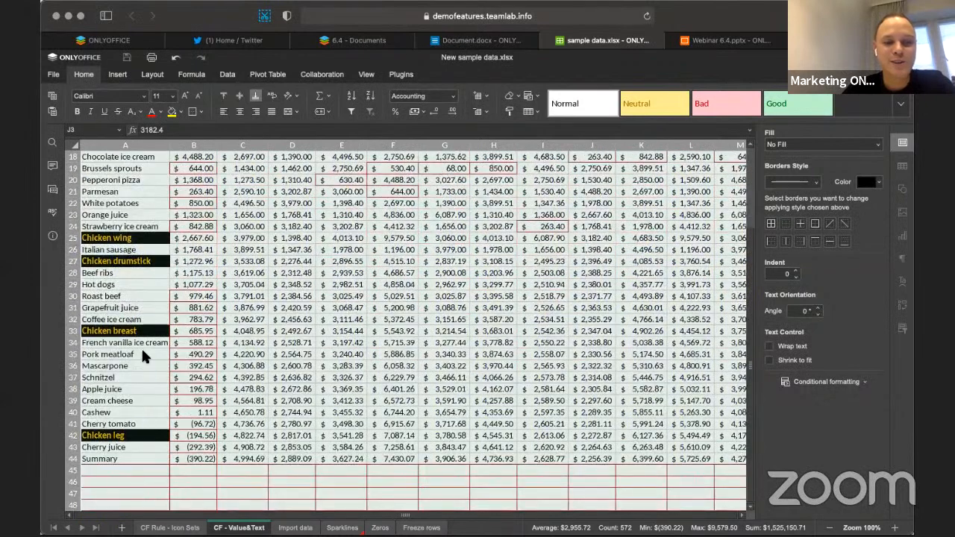
pyautogui.scroll(1, 141, 347)
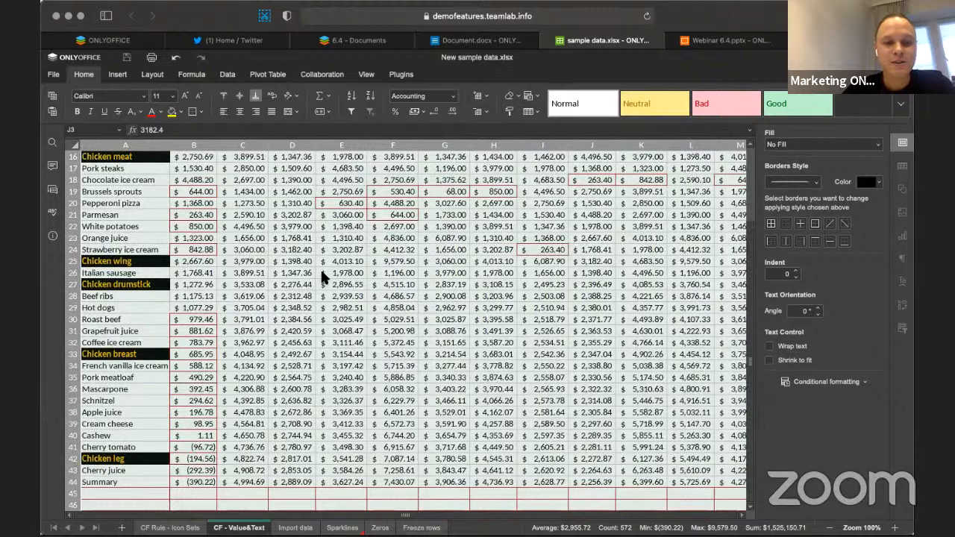
pyautogui.scroll(5, 323, 272)
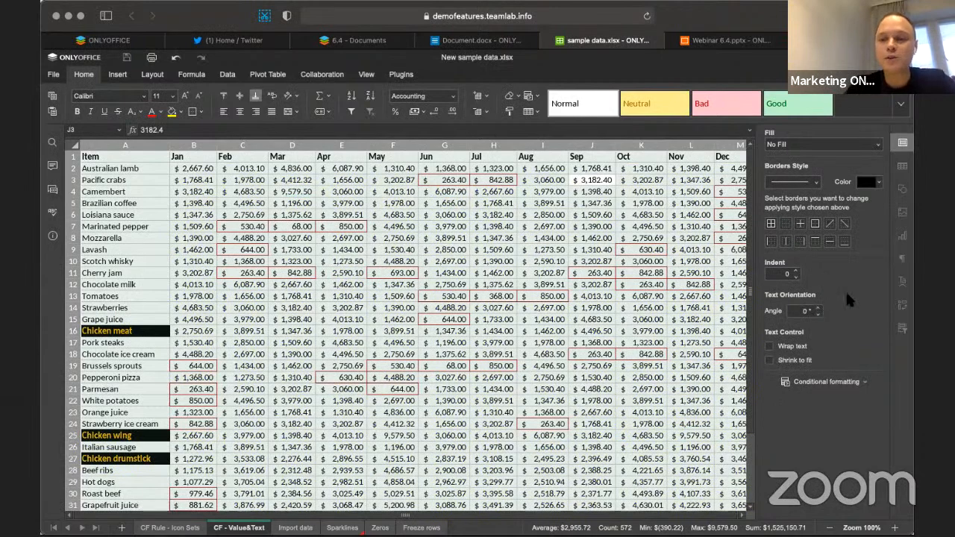
# Step: Add a 2 Color scale rule to the sheet, running from gold at the minimum to green at the maximum
pyautogui.click(866, 383)
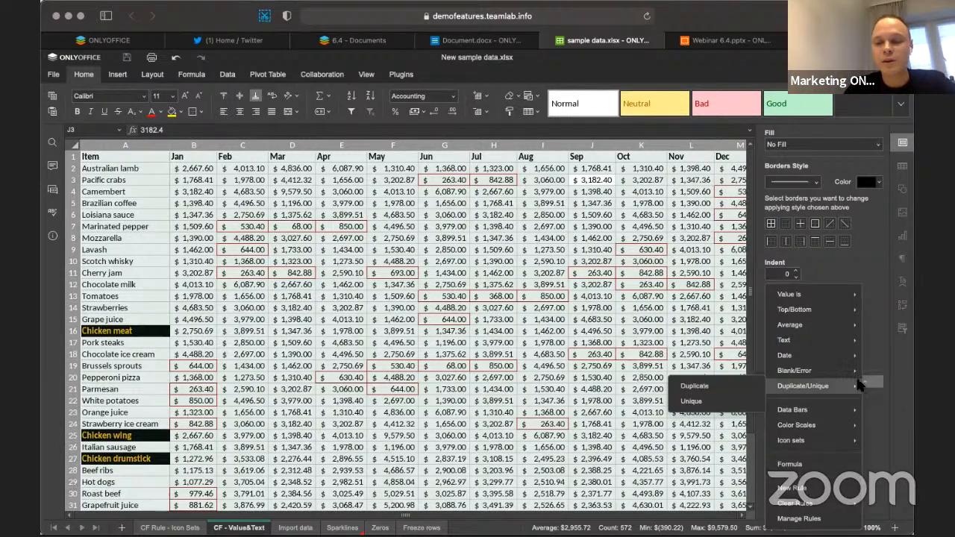
pyautogui.moveTo(819, 426)
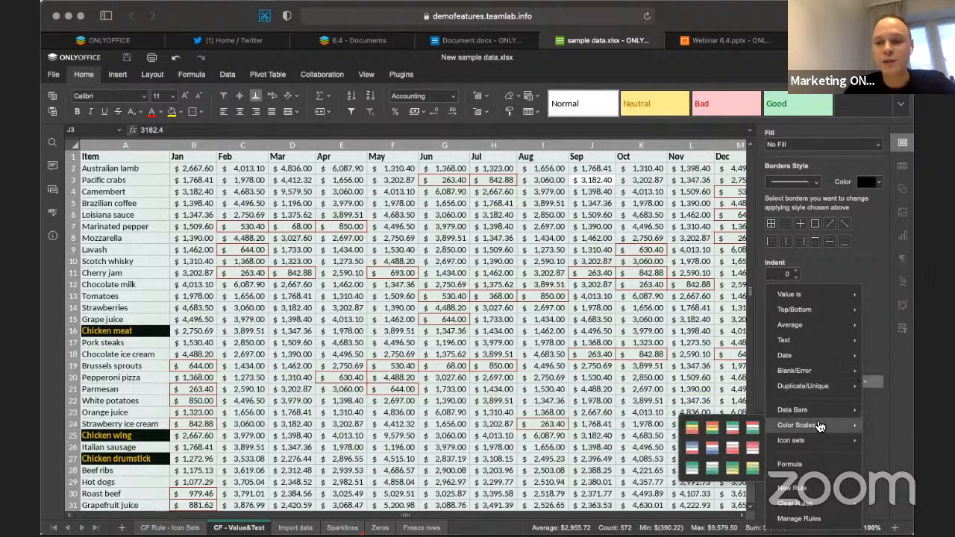
pyautogui.click(806, 489)
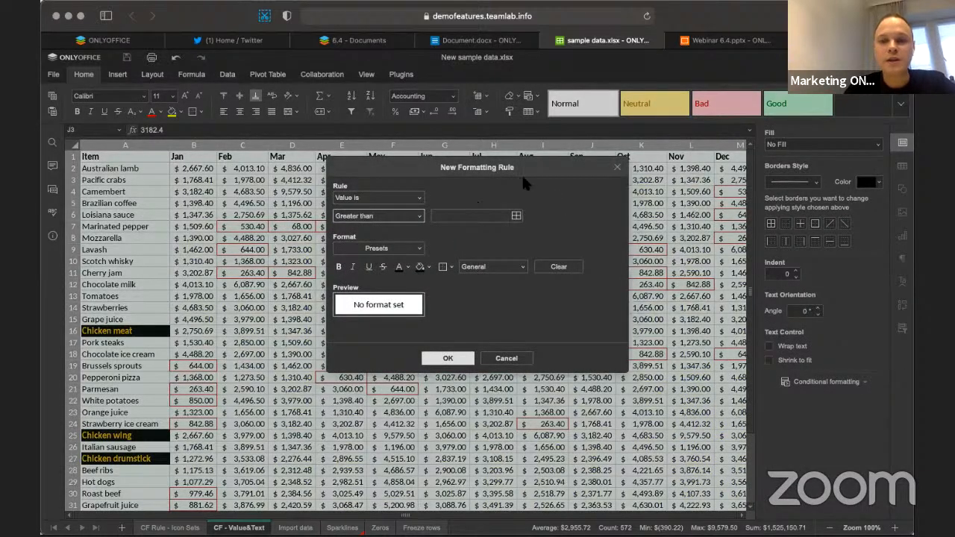
pyautogui.moveTo(506, 169); pyautogui.dragTo(497, 183)
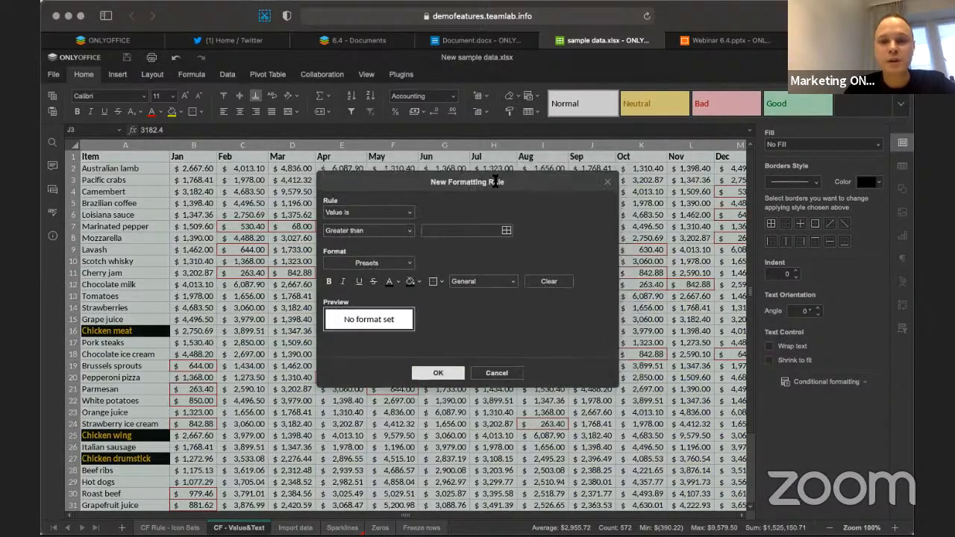
pyautogui.click(409, 213)
pyautogui.scroll(-2, 383, 295)
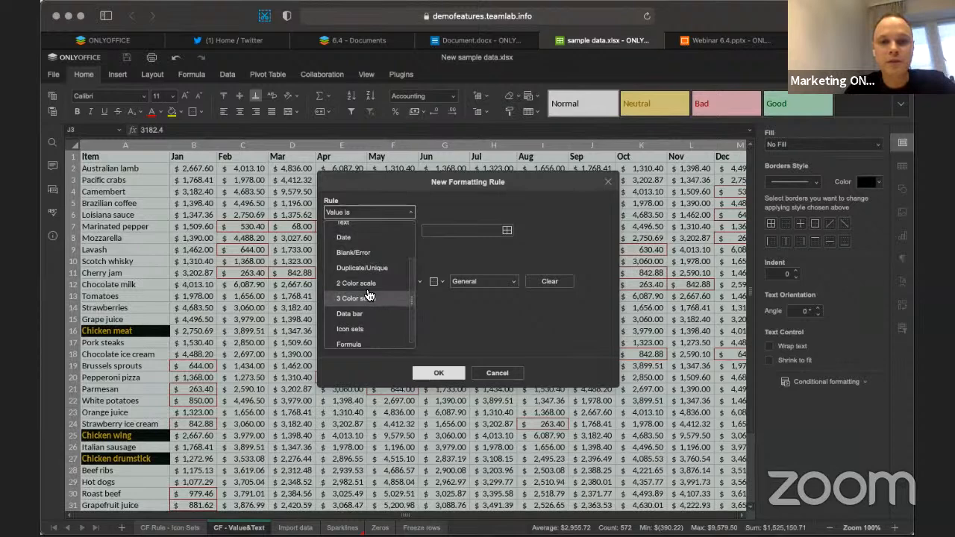
pyautogui.click(367, 285)
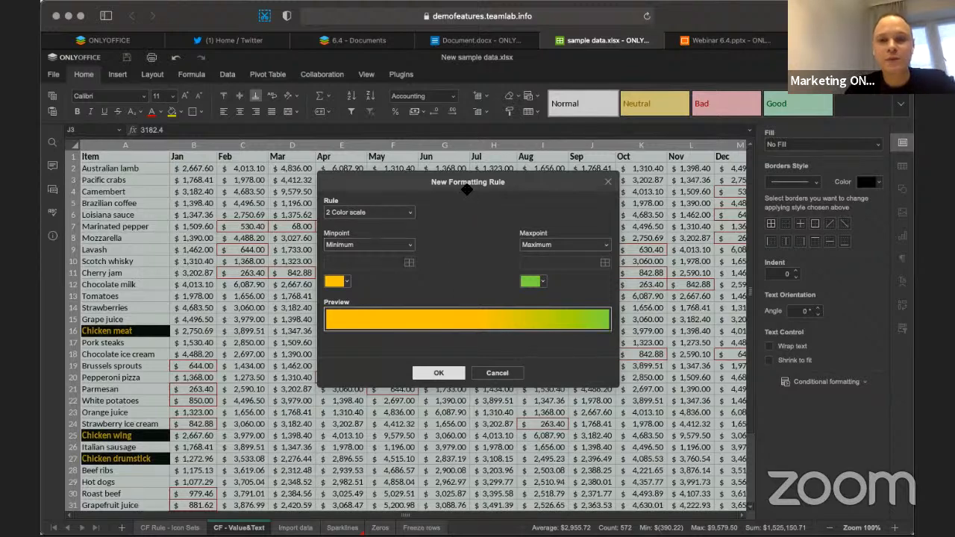
pyautogui.moveTo(467, 189); pyautogui.dragTo(466, 207)
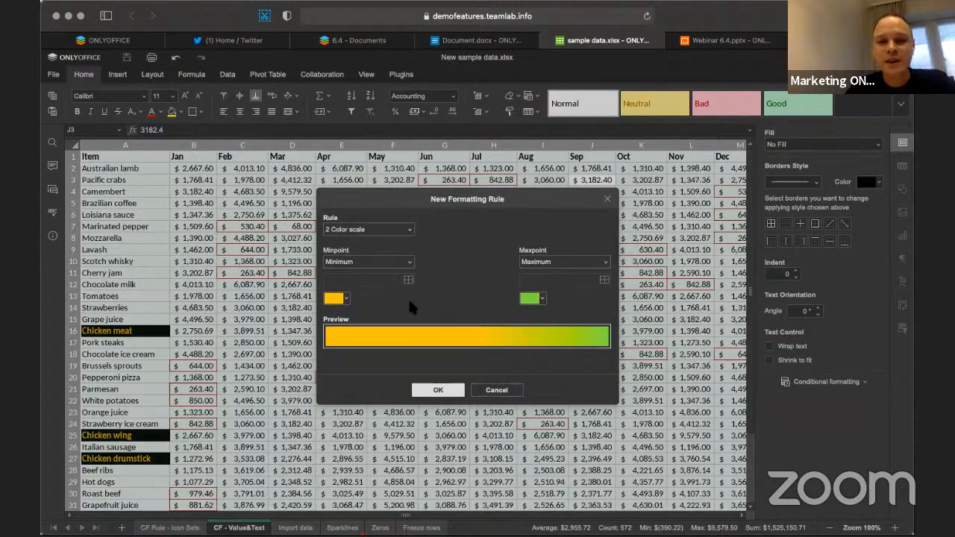
pyautogui.click(439, 391)
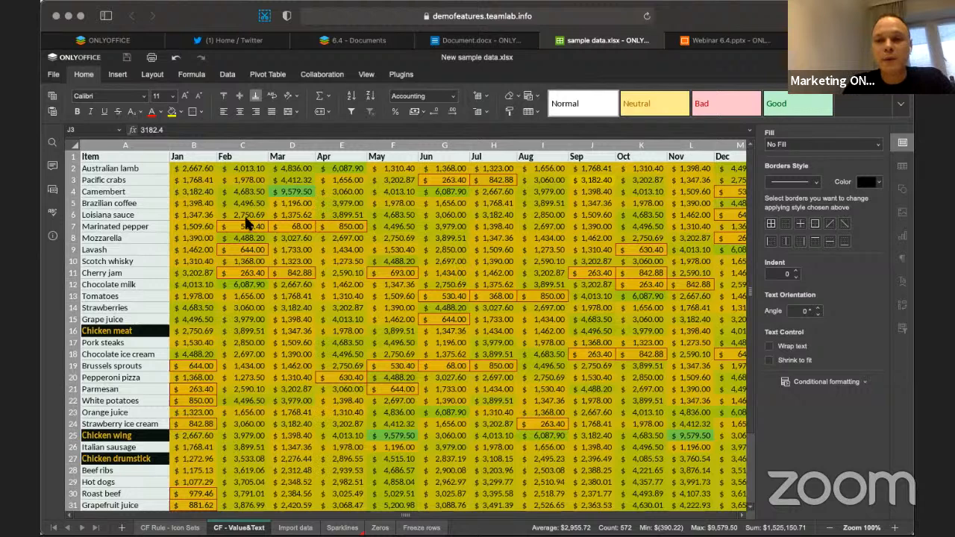
pyautogui.click(863, 383)
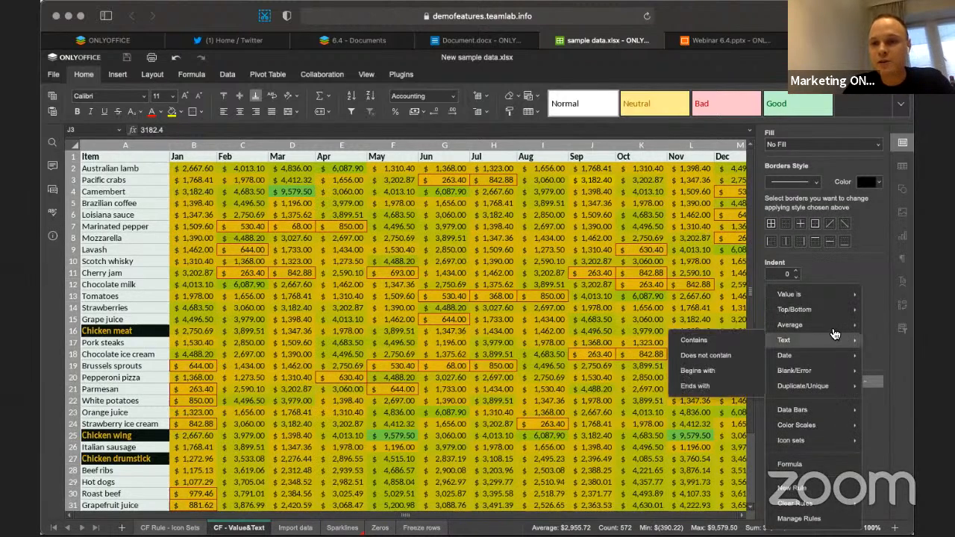
pyautogui.moveTo(830, 329)
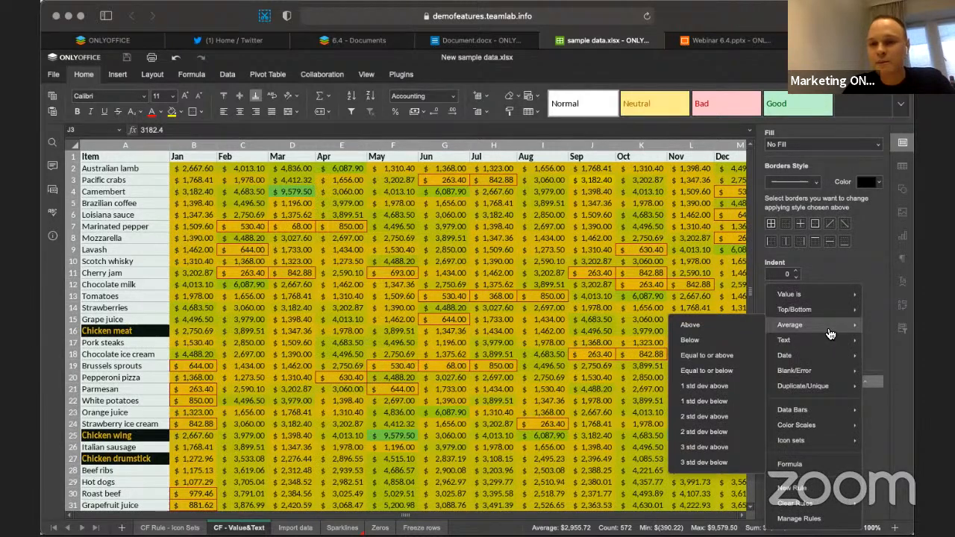
pyautogui.moveTo(834, 443)
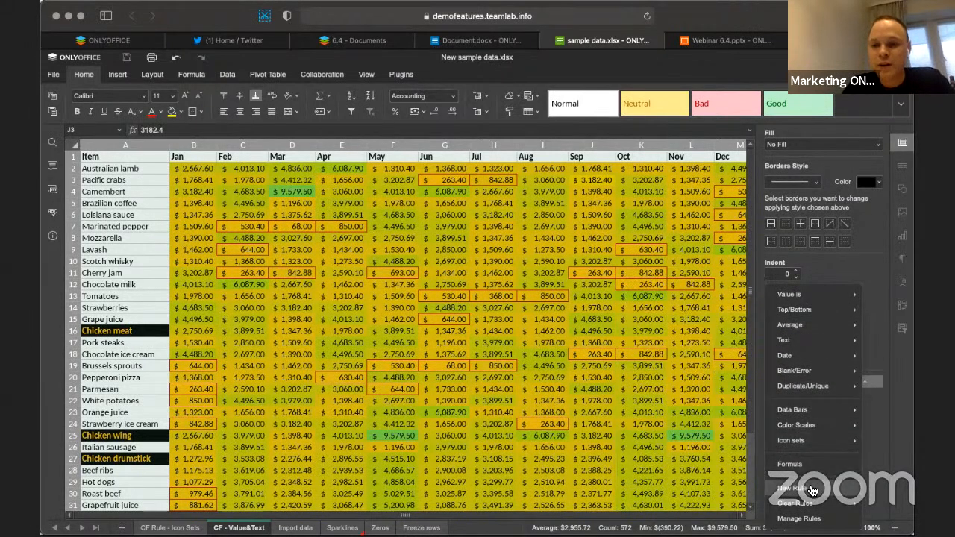
# Step: Reselect the whole sheet and start a new formatting rule of the Icon sets type
pyautogui.click(329, 212)
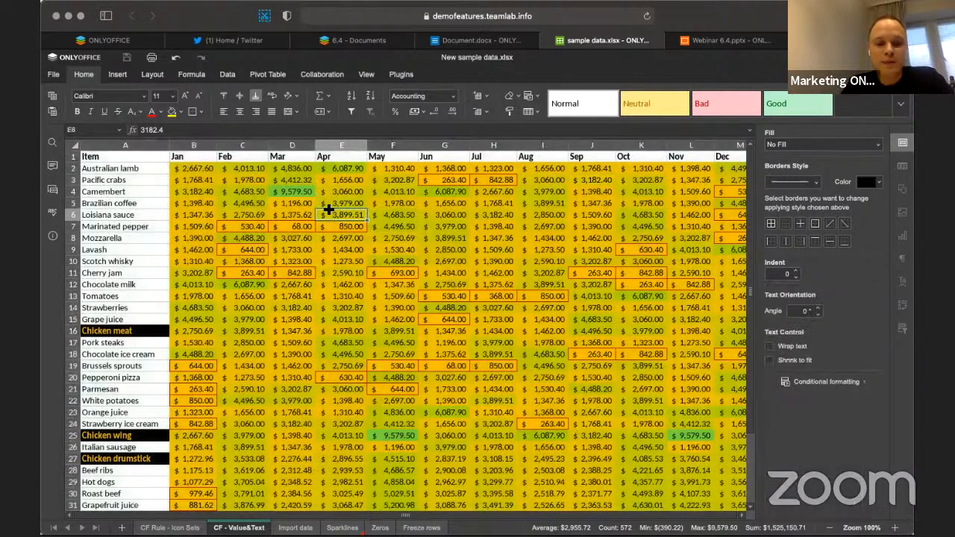
pyautogui.click(826, 381)
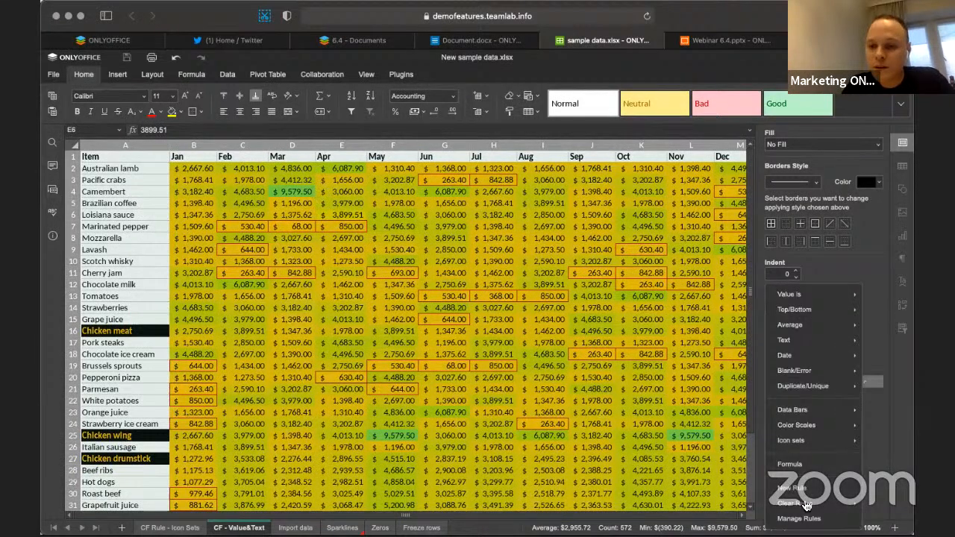
pyautogui.click(803, 490)
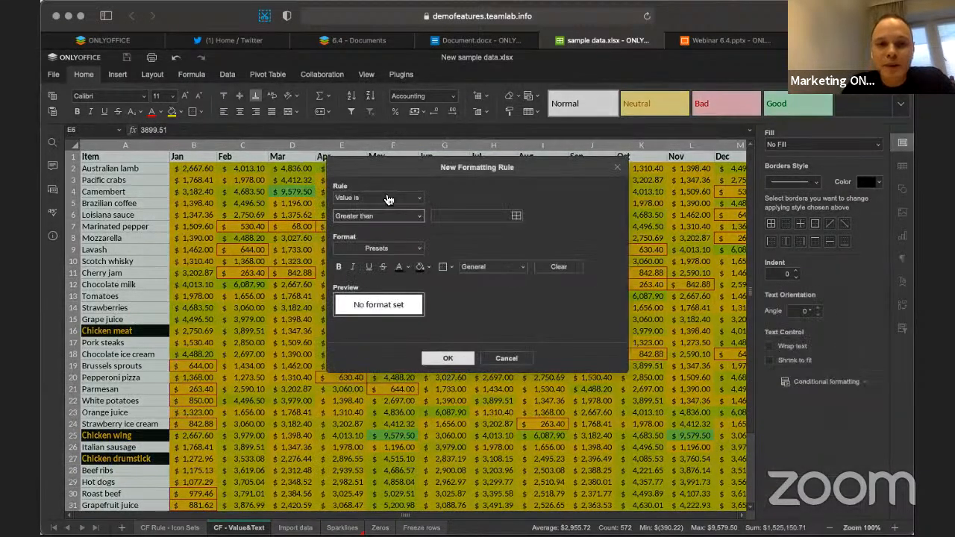
pyautogui.click(388, 200)
pyautogui.scroll(-3, 391, 276)
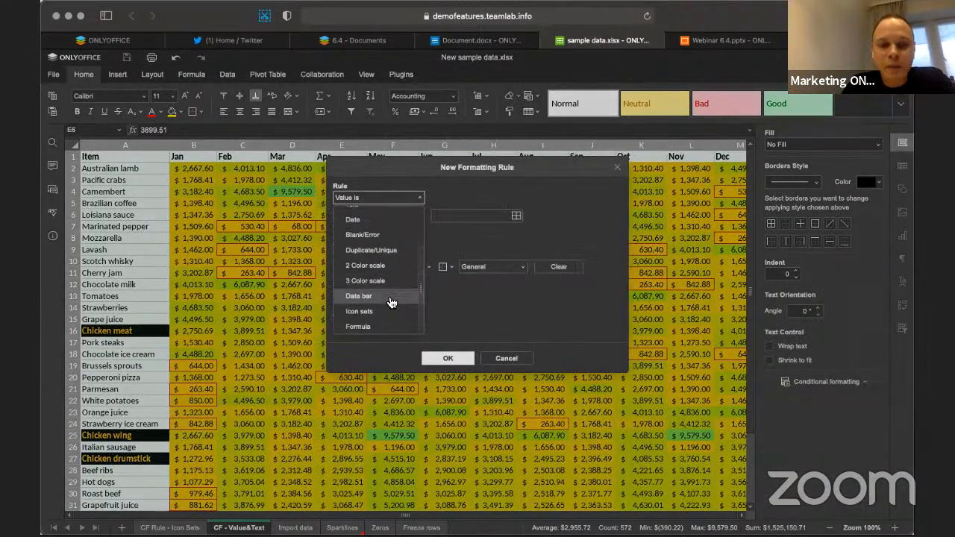
pyautogui.click(389, 311)
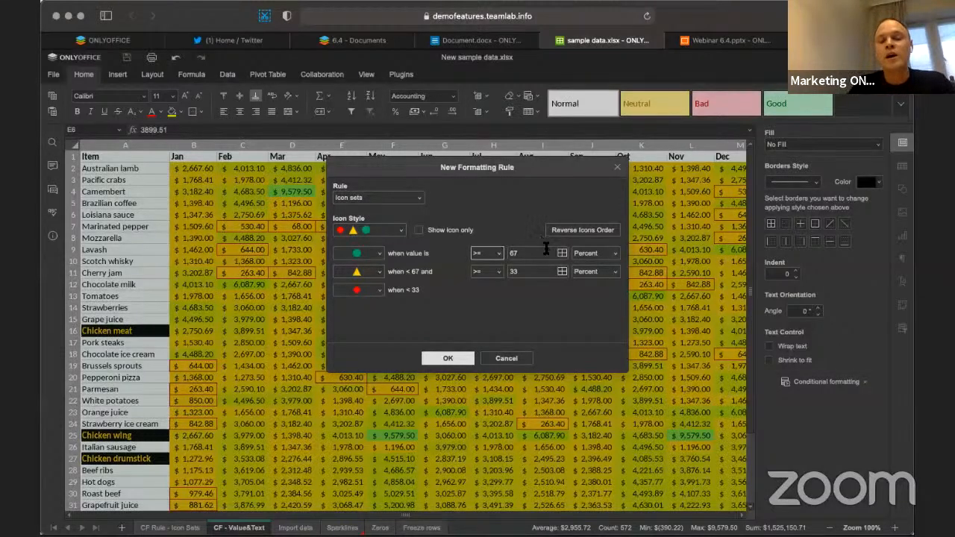
# Step: Browse the icon styles and choose the set of plain red, yellow and green circles for the new rule
pyautogui.click(401, 232)
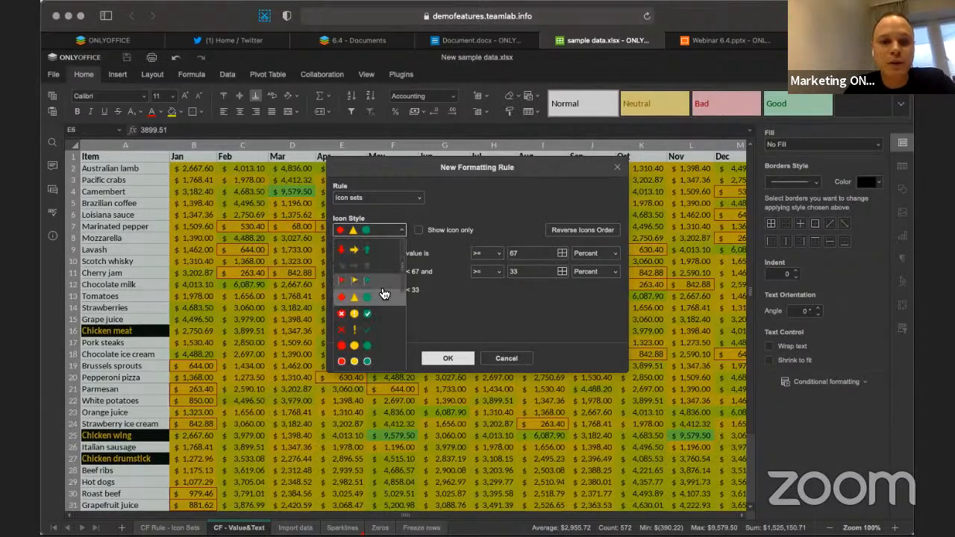
pyautogui.scroll(-1, 377, 303)
pyautogui.scroll(-5, 377, 302)
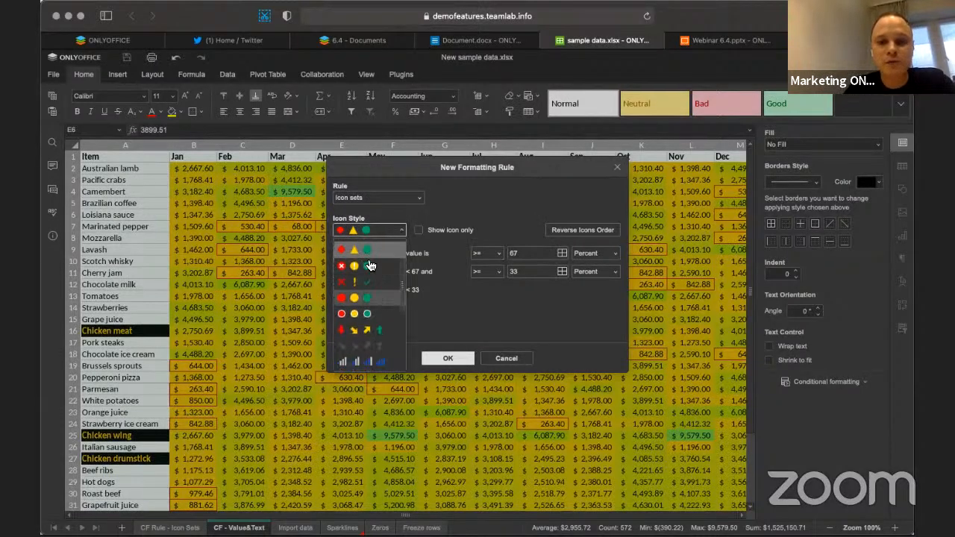
pyautogui.scroll(-3, 368, 299)
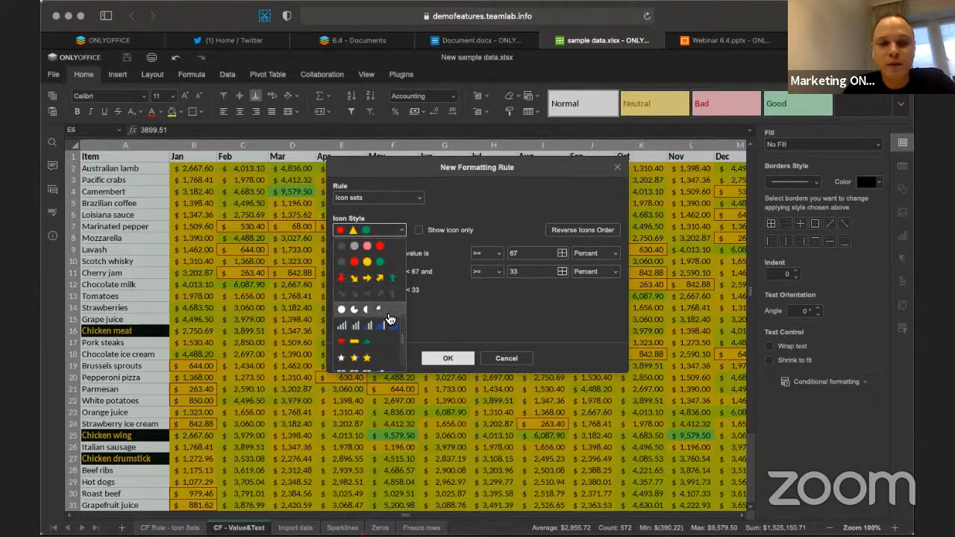
pyautogui.scroll(-1, 378, 328)
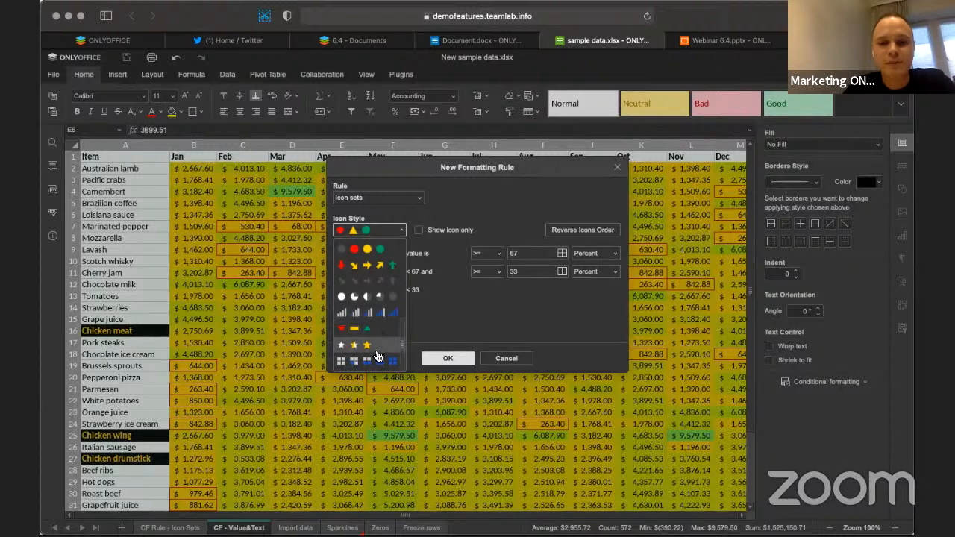
pyautogui.scroll(2, 383, 291)
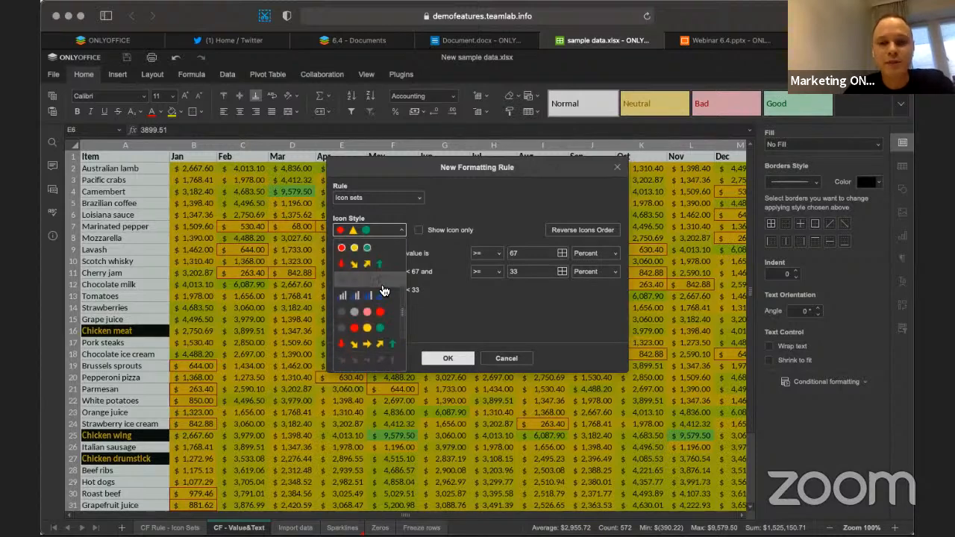
pyautogui.scroll(2, 384, 291)
pyautogui.click(366, 310)
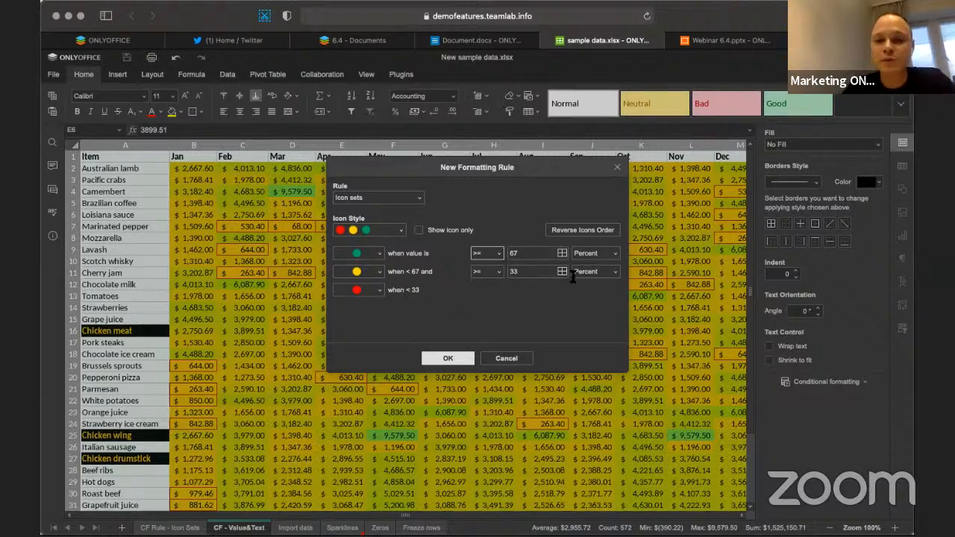
# Step: Check the threshold unit options, keep Percent at 67 and 33, and apply the icon set rule to the sheet
pyautogui.click(612, 257)
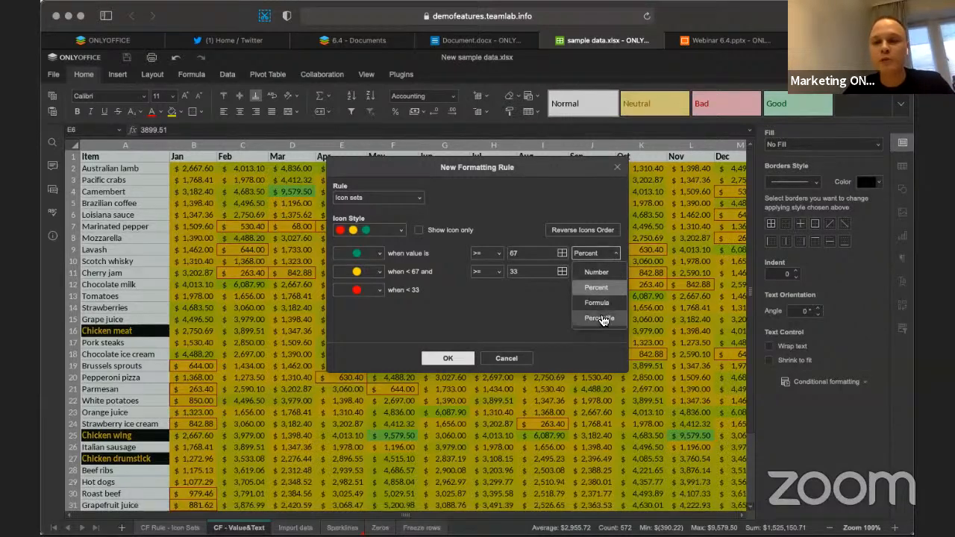
pyautogui.click(508, 297)
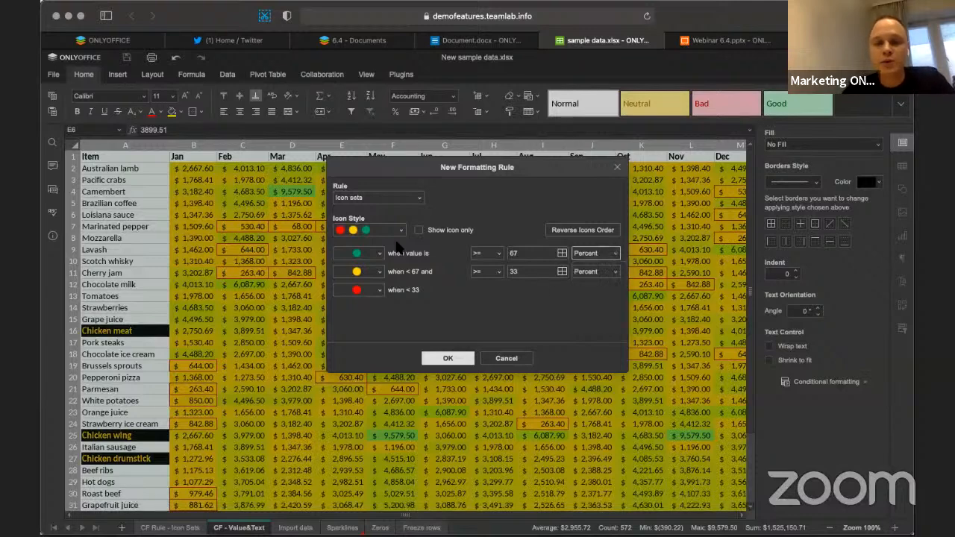
pyautogui.moveTo(439, 168); pyautogui.dragTo(441, 187)
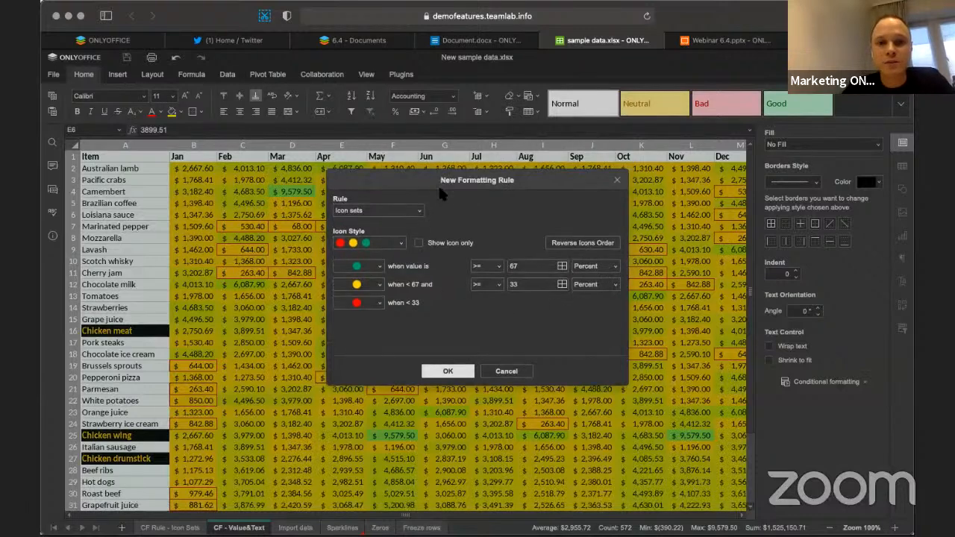
pyautogui.click(454, 379)
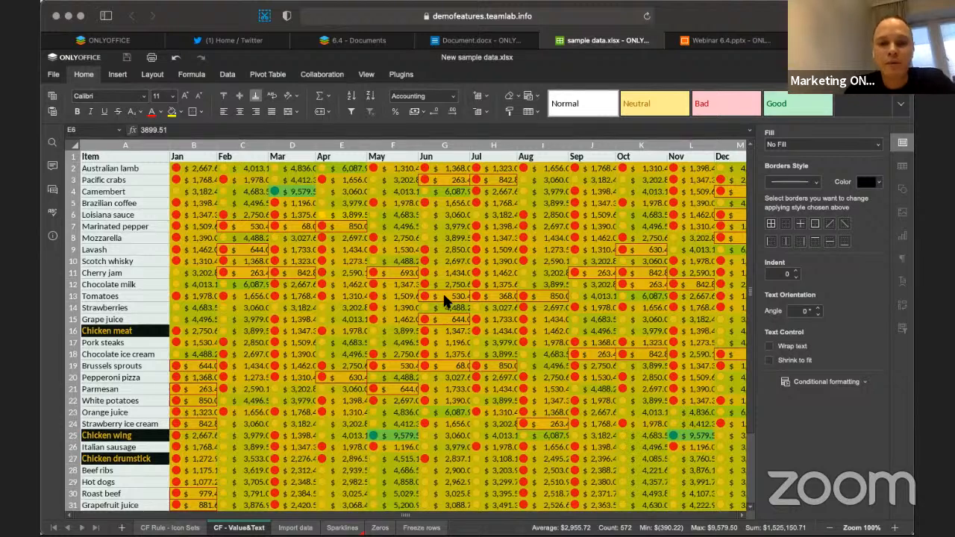
pyautogui.click(448, 297)
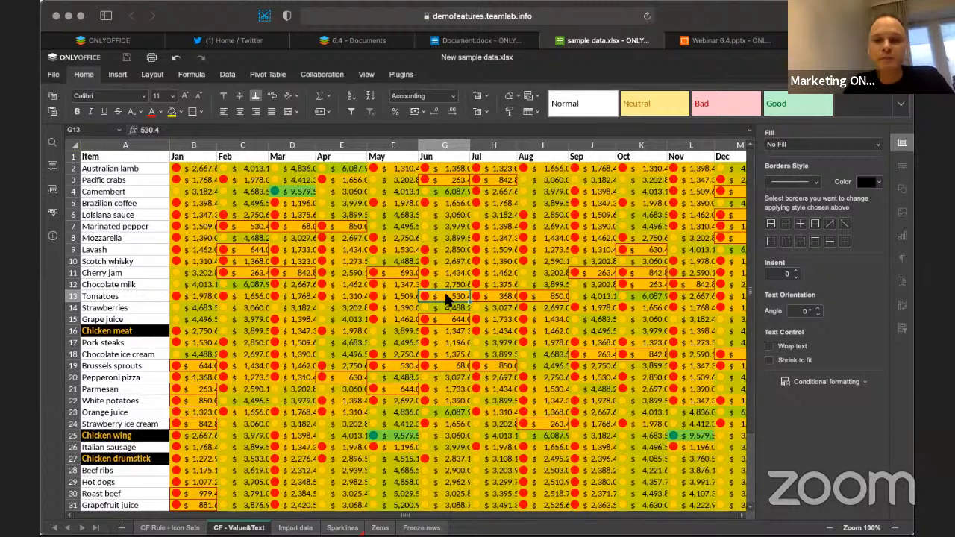
# Step: Edit the existing rule for cell values less than 1000 to use a blue fill, and apply the change
pyautogui.click(826, 381)
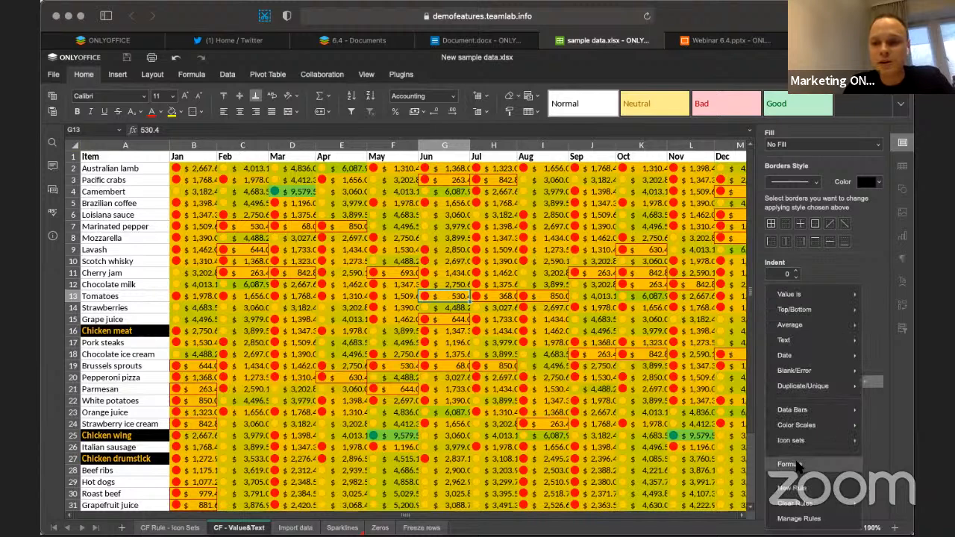
pyautogui.click(819, 520)
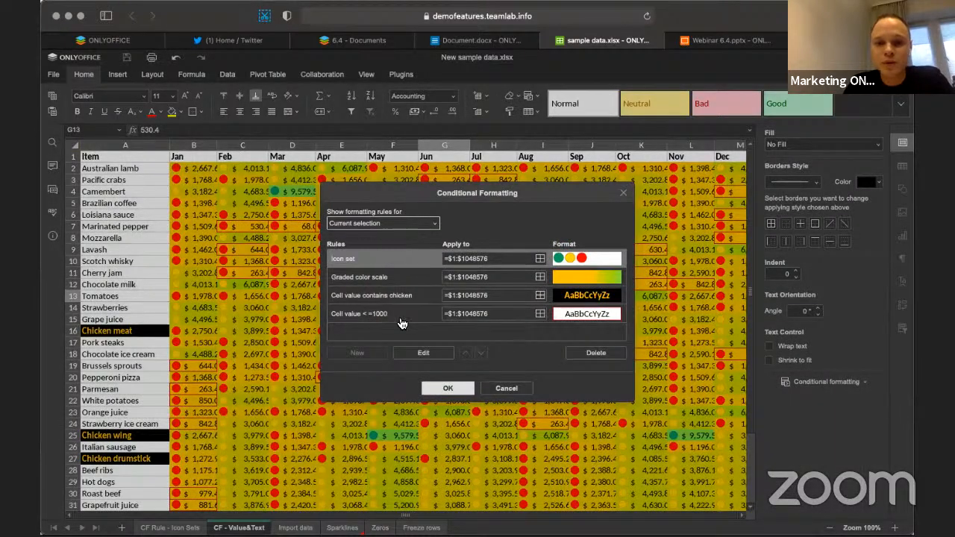
pyautogui.click(403, 315)
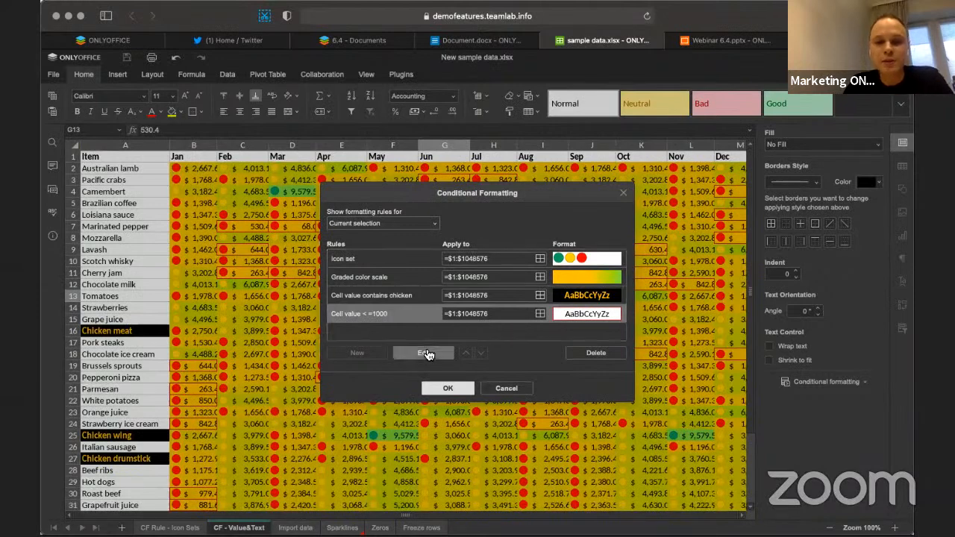
pyautogui.click(424, 353)
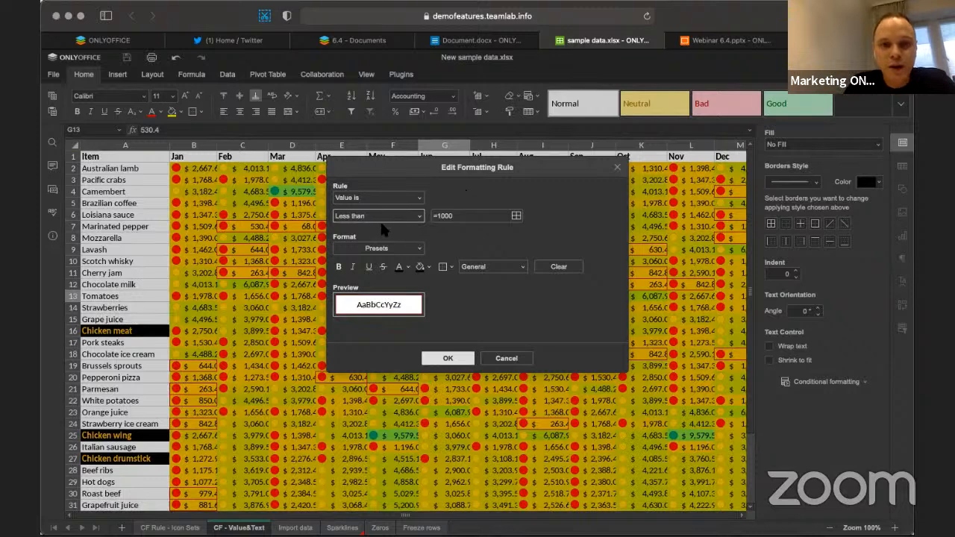
pyautogui.click(421, 268)
pyautogui.click(430, 267)
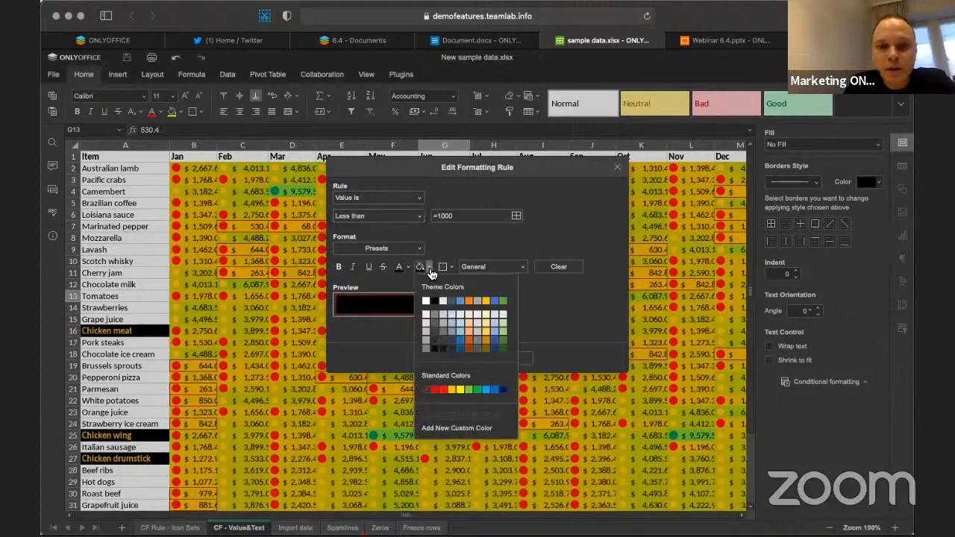
pyautogui.click(461, 301)
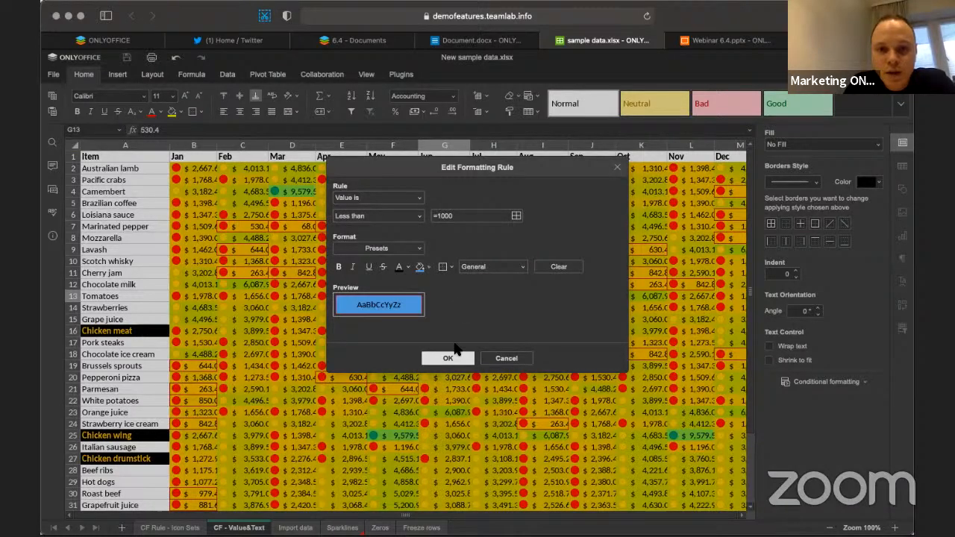
pyautogui.click(452, 358)
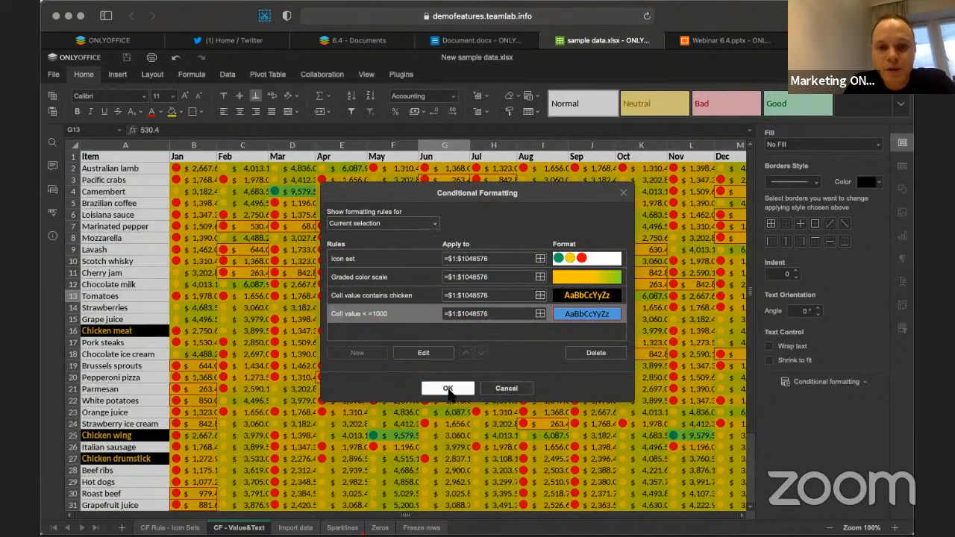
pyautogui.click(448, 390)
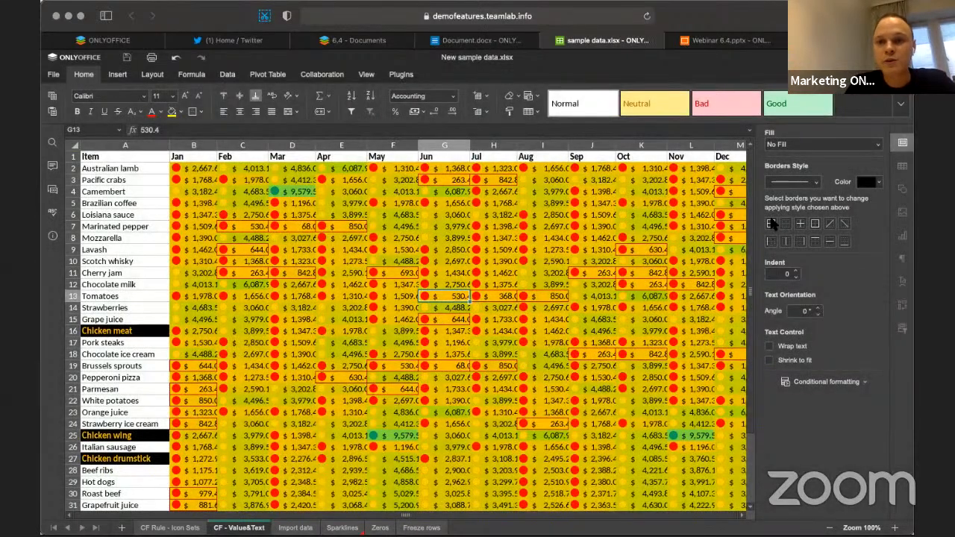
# Step: Reopen the conditional formatting rule manager and examine the scope options and the rules for the current selection
pyautogui.click(857, 382)
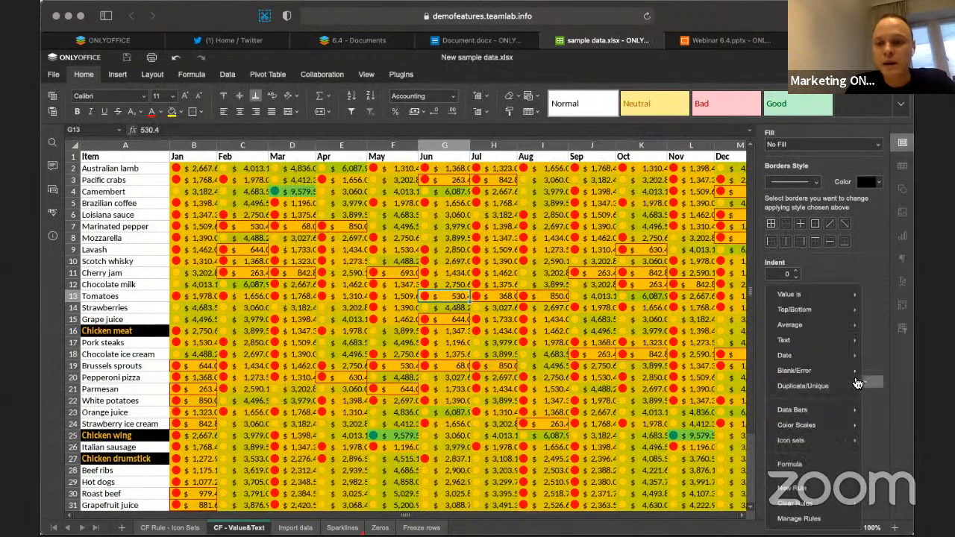
pyautogui.click(804, 519)
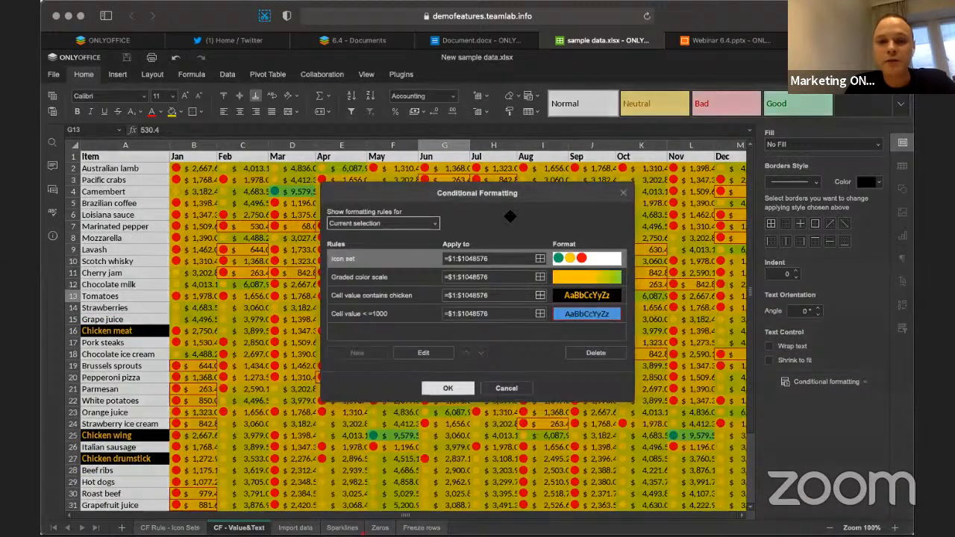
pyautogui.moveTo(496, 196); pyautogui.dragTo(422, 205)
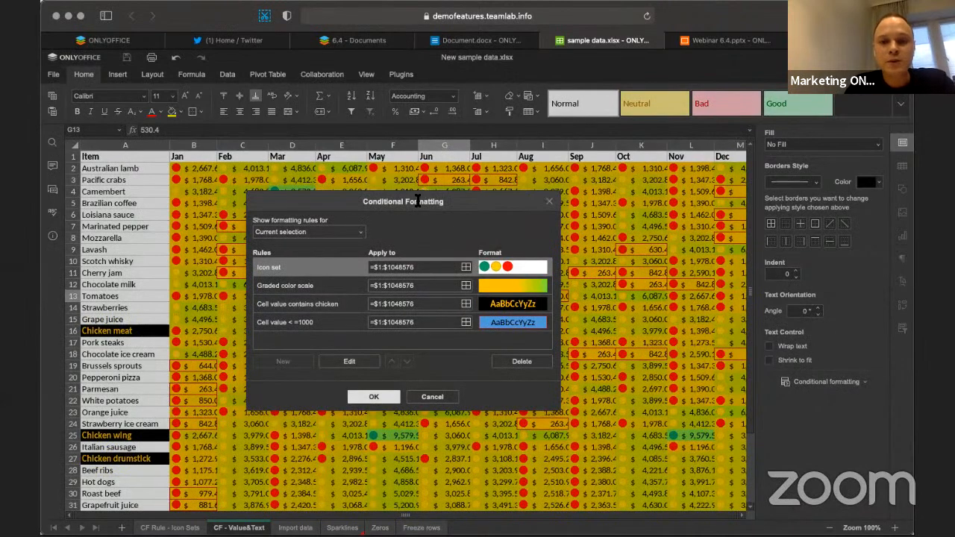
pyautogui.moveTo(422, 195); pyautogui.dragTo(482, 210)
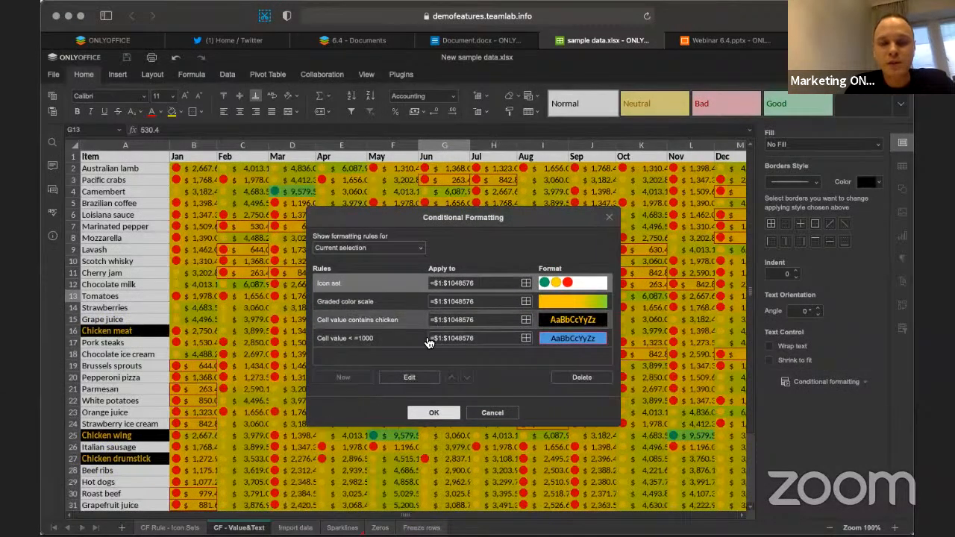
pyautogui.click(393, 250)
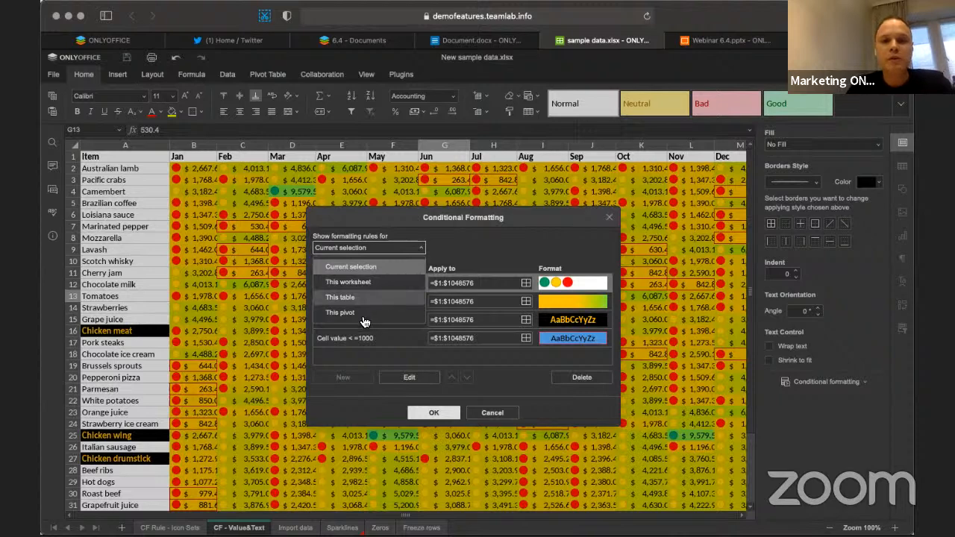
pyautogui.click(504, 247)
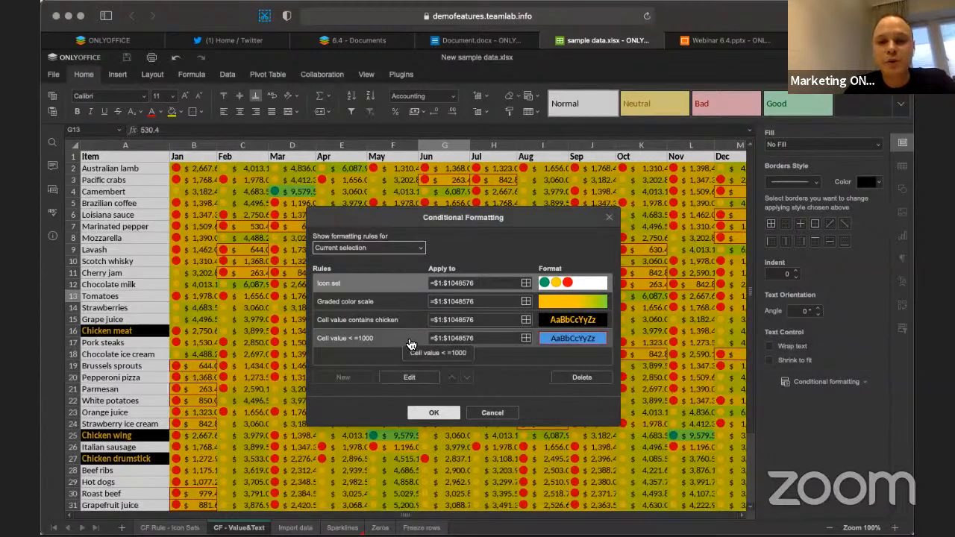
pyautogui.click(383, 304)
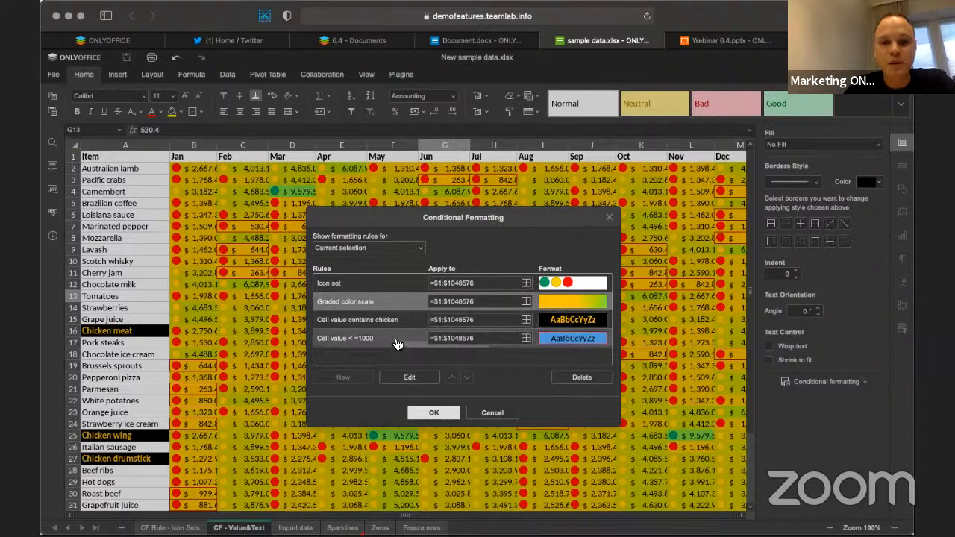
pyautogui.click(397, 345)
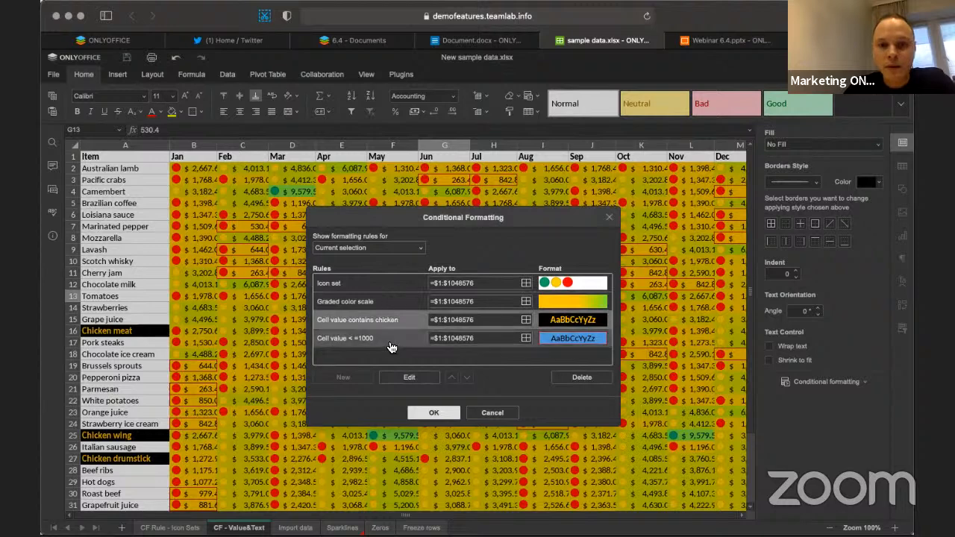
pyautogui.click(390, 342)
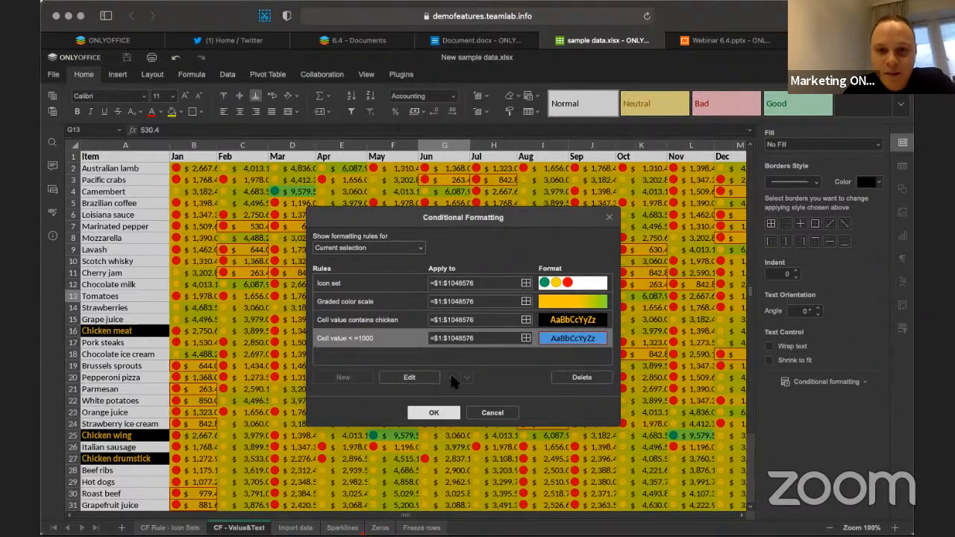
# Step: List the formatting rules for this worksheet, look through them, and close the rule manager
pyautogui.click(378, 249)
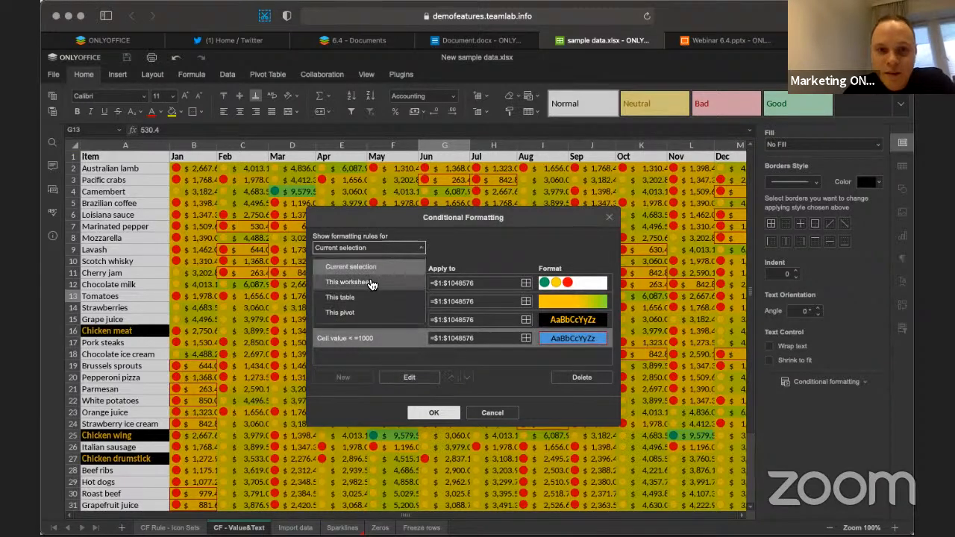
pyautogui.click(351, 282)
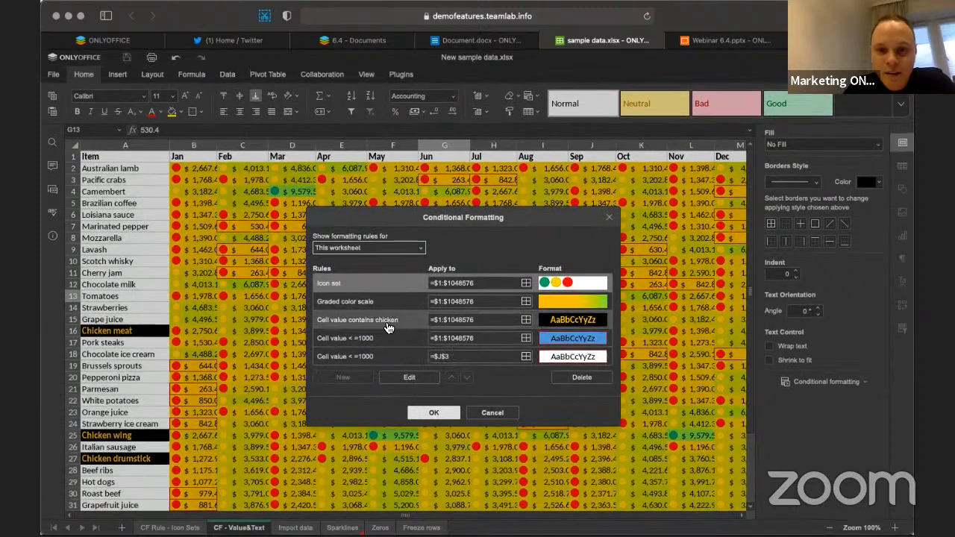
pyautogui.click(390, 321)
pyautogui.click(396, 339)
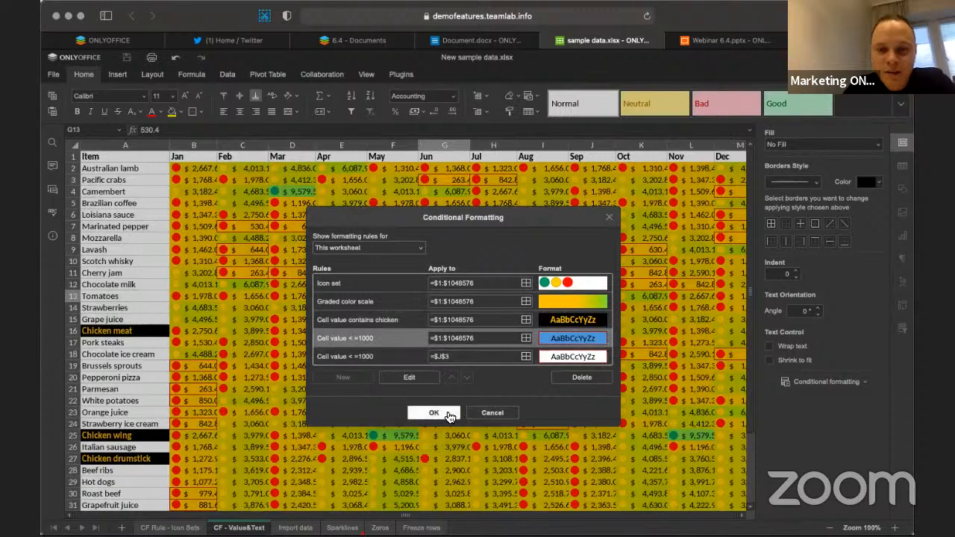
pyautogui.click(434, 413)
# Step: Review the current selection's formatting rules once more in the rule manager and close it without changes
pyautogui.click(829, 381)
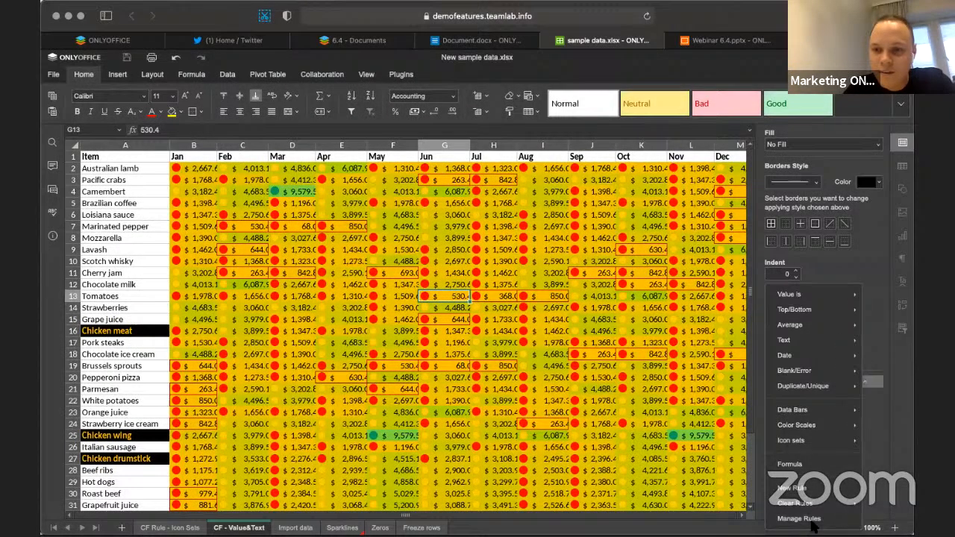
pyautogui.click(812, 521)
pyautogui.click(412, 300)
pyautogui.click(429, 320)
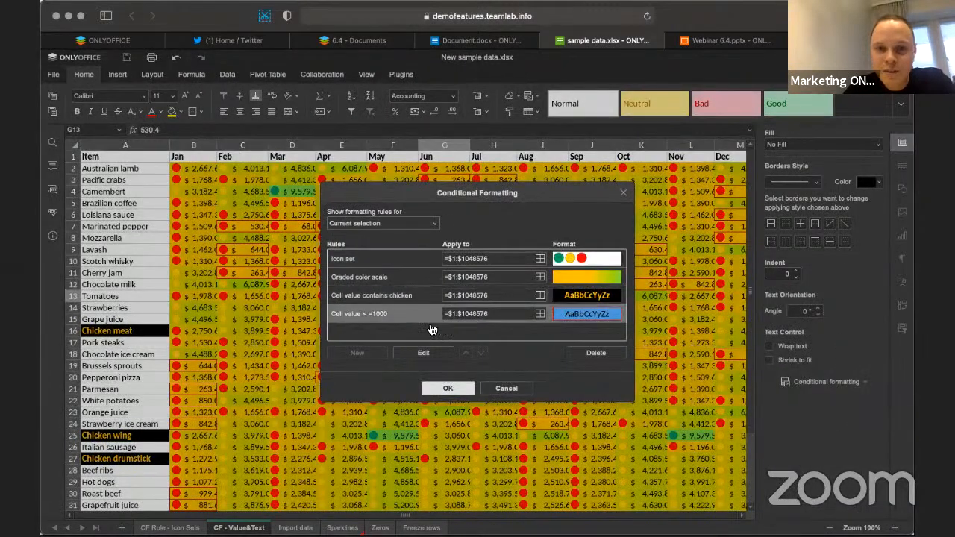
pyautogui.click(408, 298)
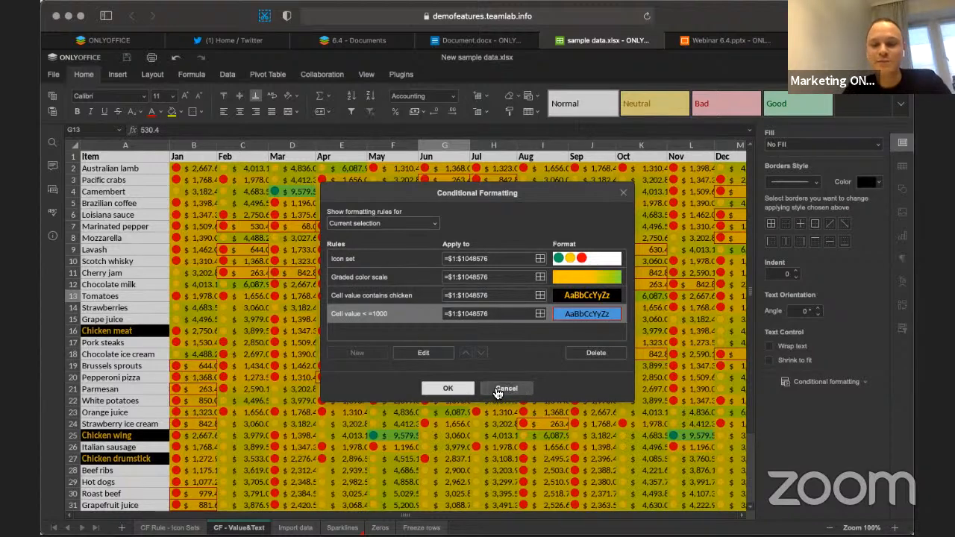
pyautogui.click(498, 389)
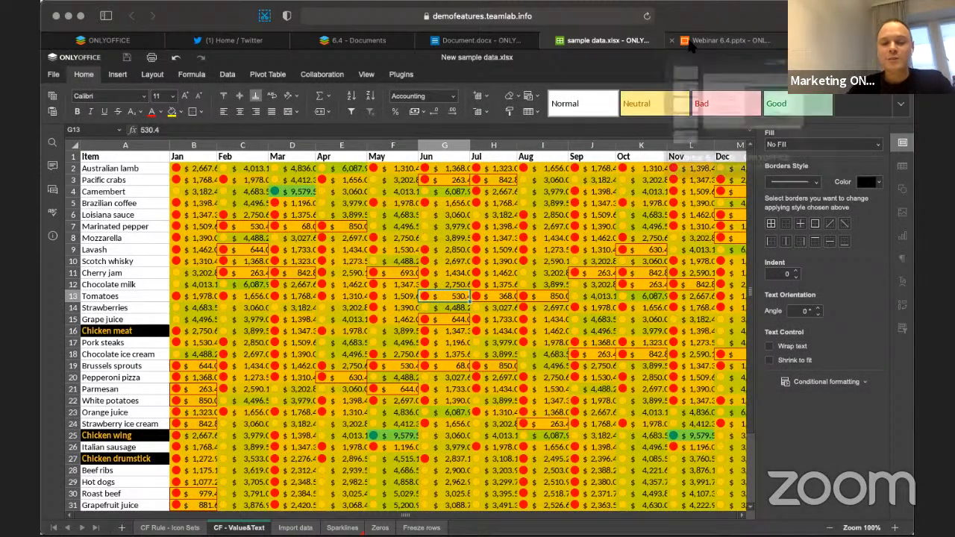
# Step: Switch to the Webinar 6.4.pptx presentation and show the Sparklines slide
pyautogui.moveTo(690, 45)
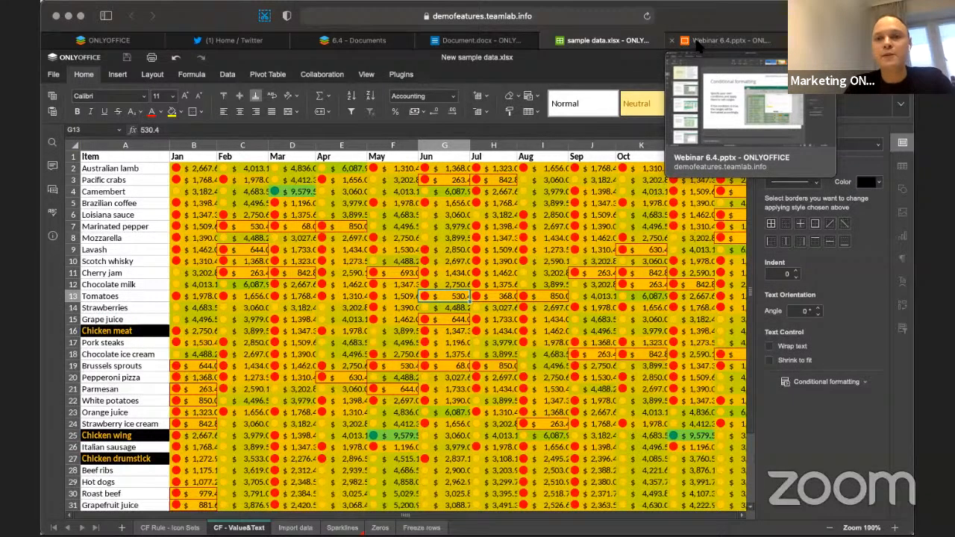
pyautogui.click(712, 44)
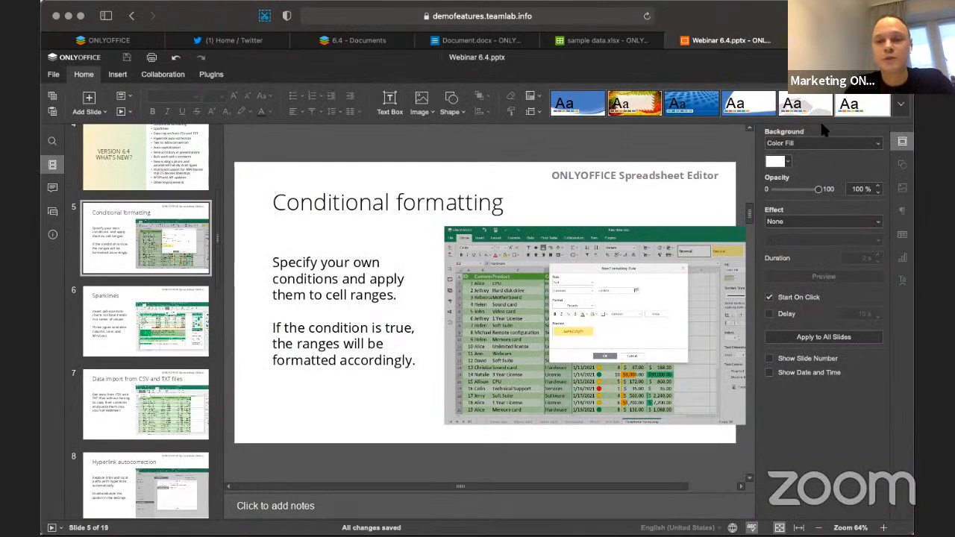
pyautogui.click(157, 319)
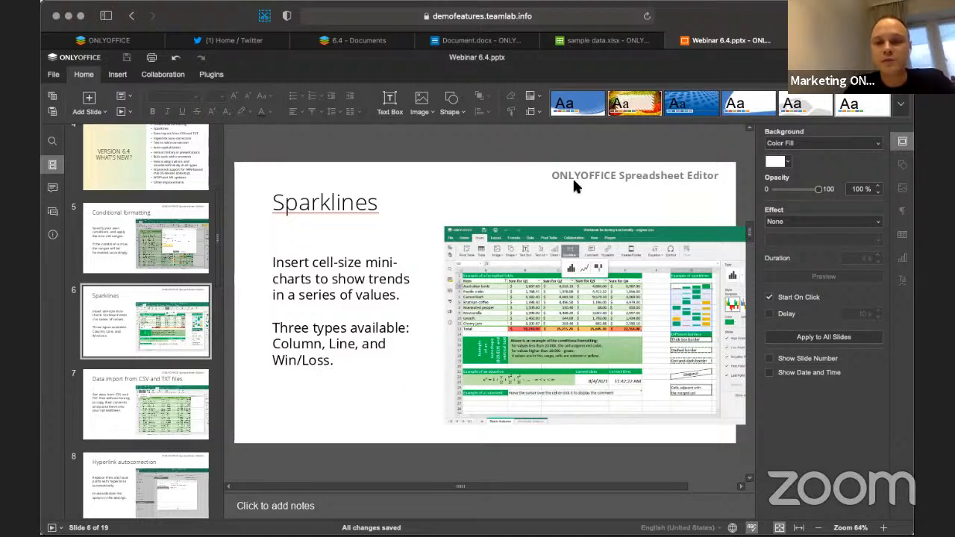
# Step: Switch to sample data.xlsx and start creating column sparklines from the monthly values B2:H20 on the Sparklines sheet
pyautogui.click(592, 42)
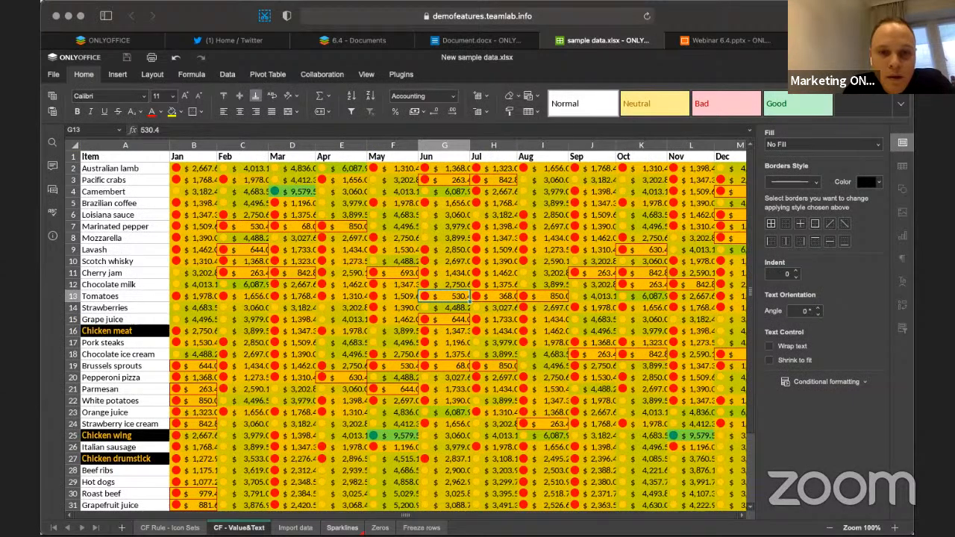
pyautogui.click(343, 529)
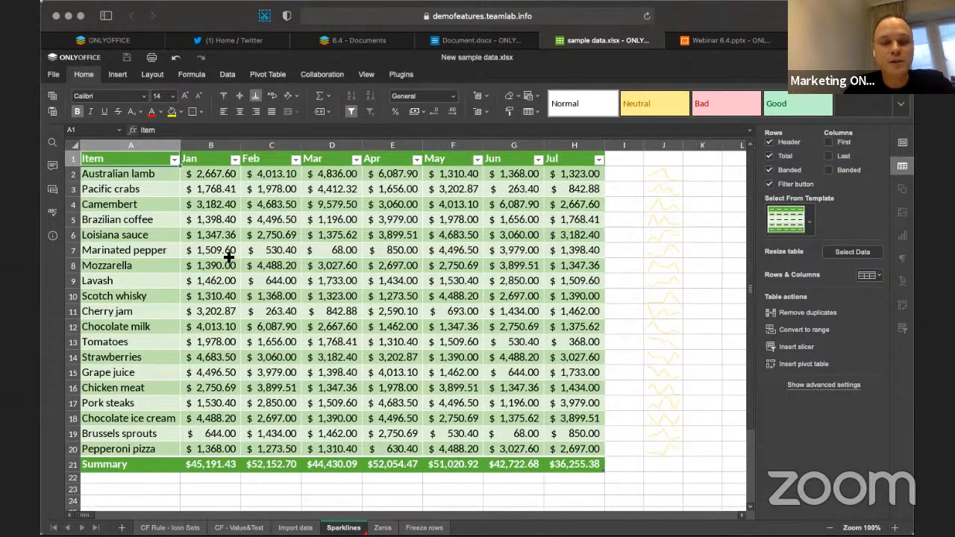
pyautogui.moveTo(200, 173); pyautogui.dragTo(582, 444)
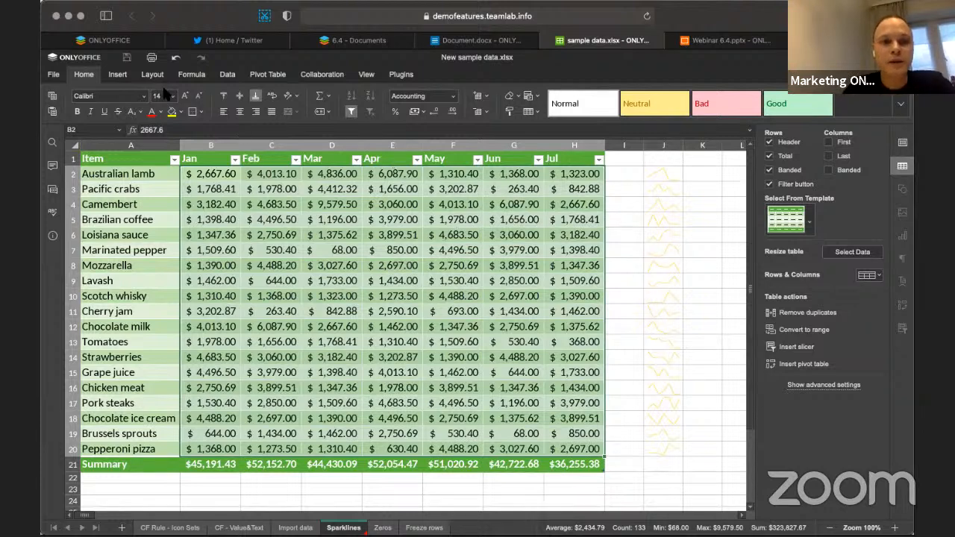
pyautogui.click(117, 74)
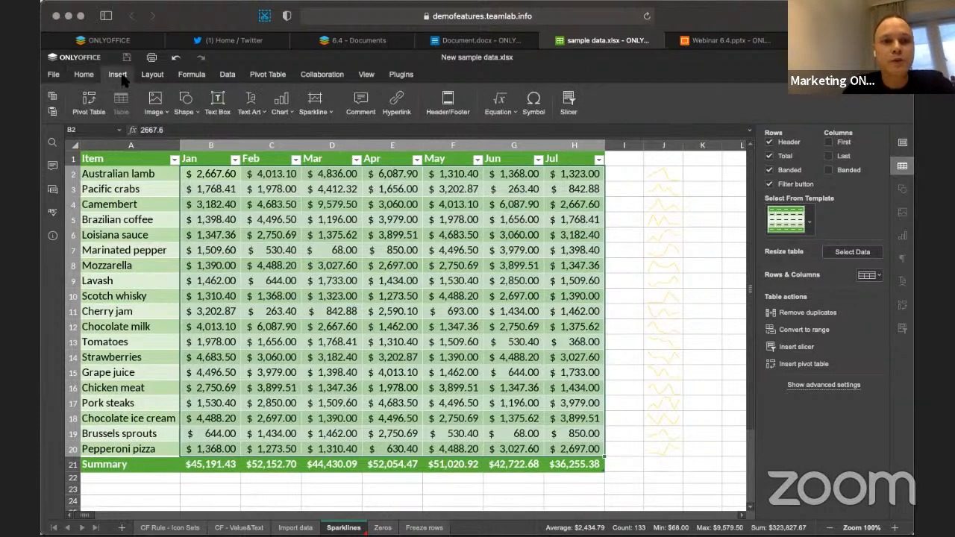
pyautogui.click(322, 114)
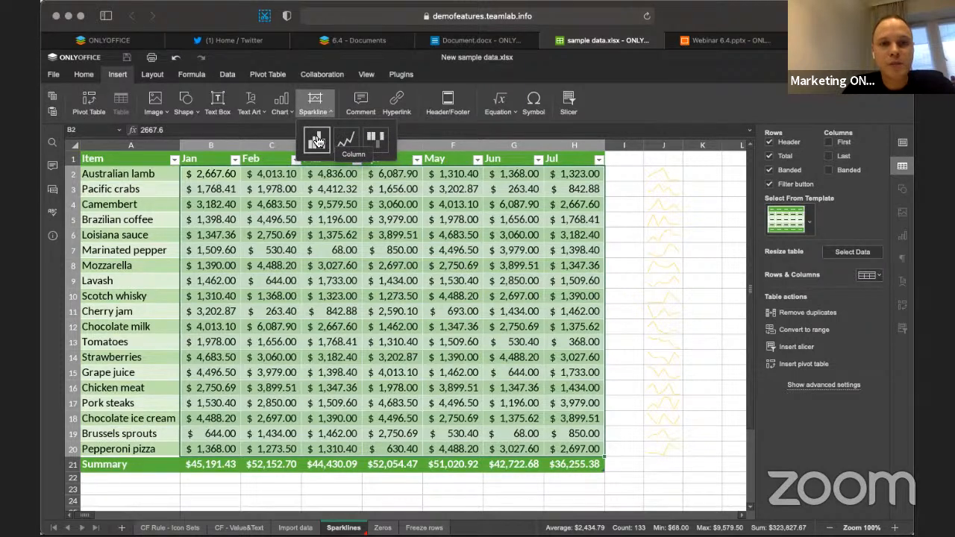
pyautogui.click(316, 141)
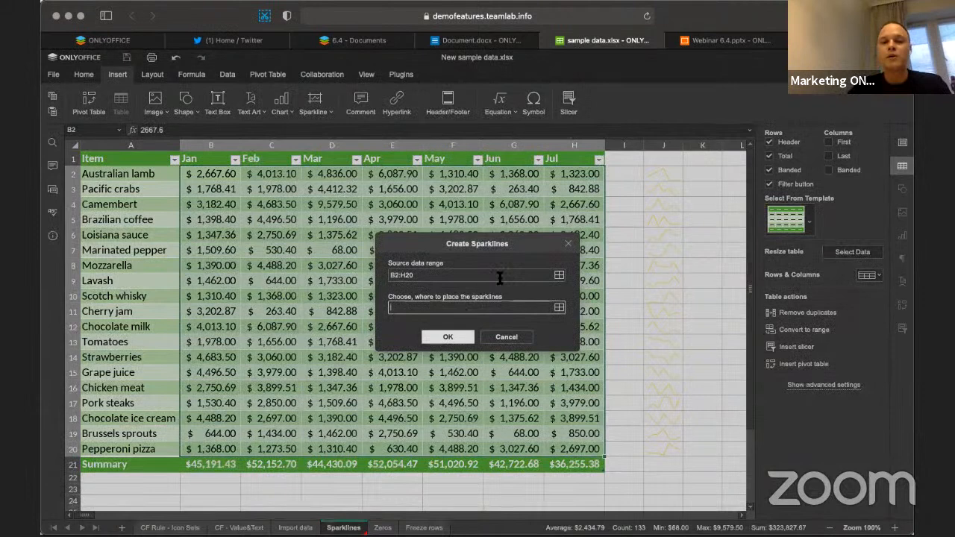
# Step: Set K2:K20 as the location for the column sparklines and create them
pyautogui.click(559, 308)
pyautogui.click(695, 175)
pyautogui.moveTo(703, 220); pyautogui.dragTo(697, 446)
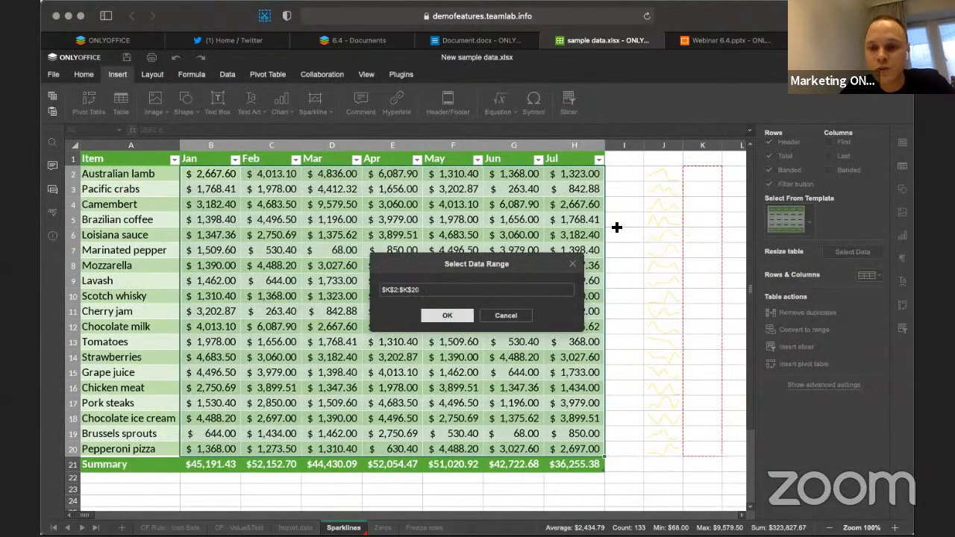
pyautogui.click(449, 316)
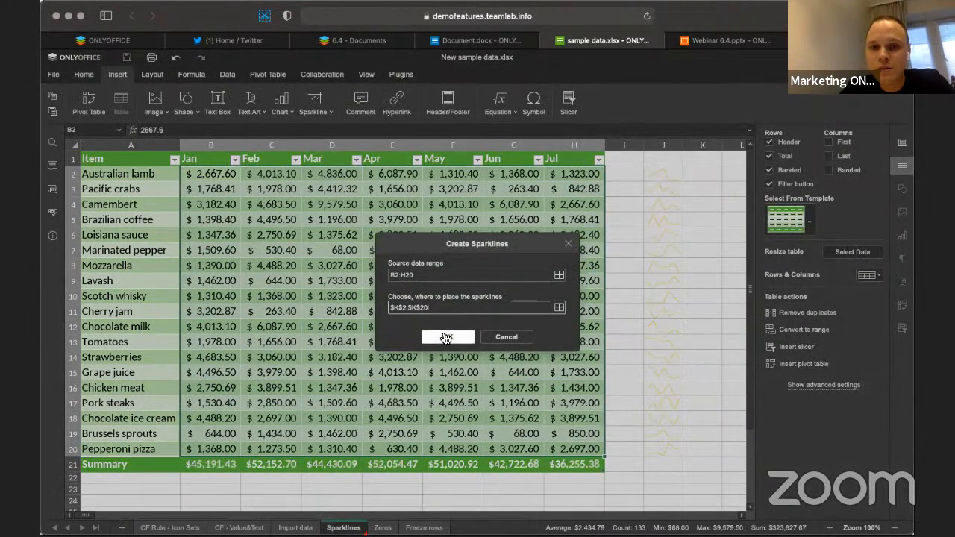
pyautogui.click(447, 338)
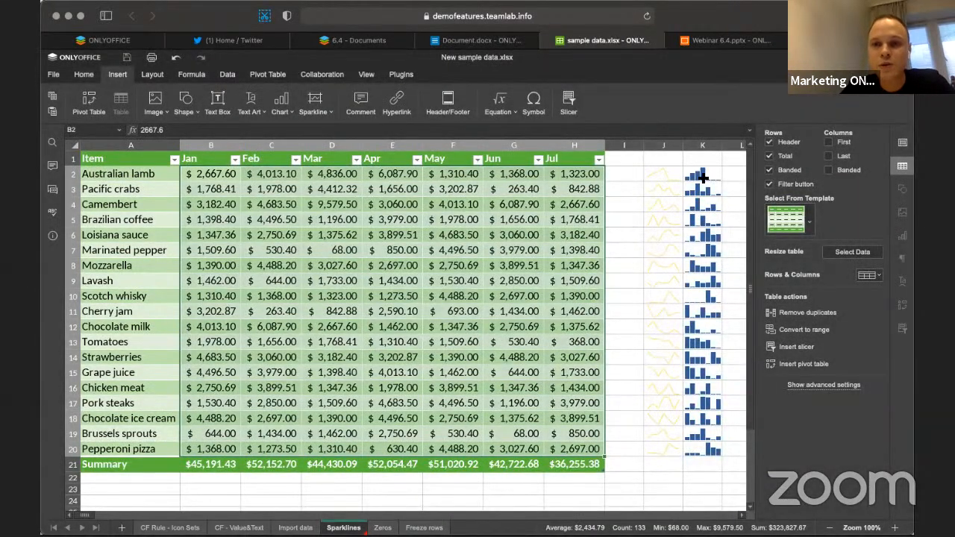
# Step: Select the new column sparklines in column K and apply the yellow style template
pyautogui.click(702, 176)
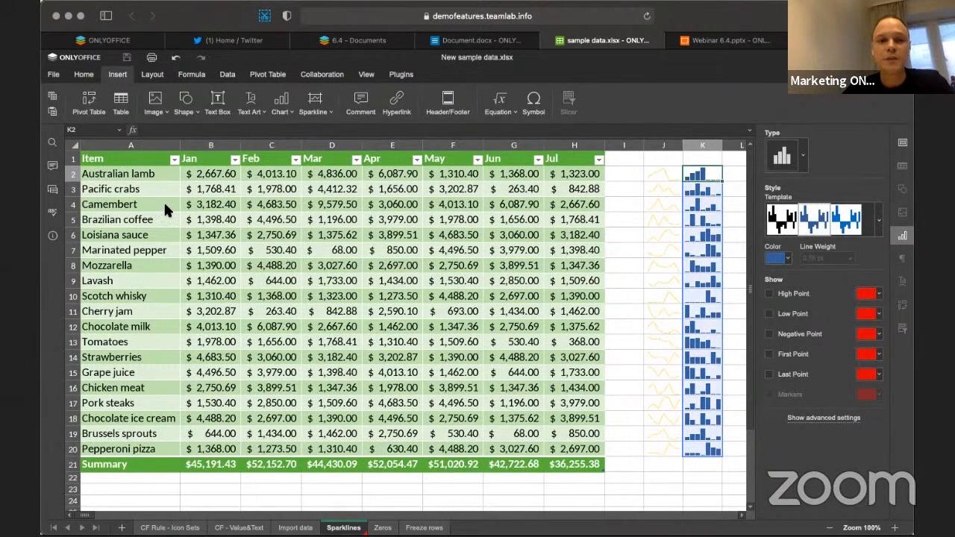
pyautogui.moveTo(694, 454); pyautogui.dragTo(698, 184)
pyautogui.click(700, 178)
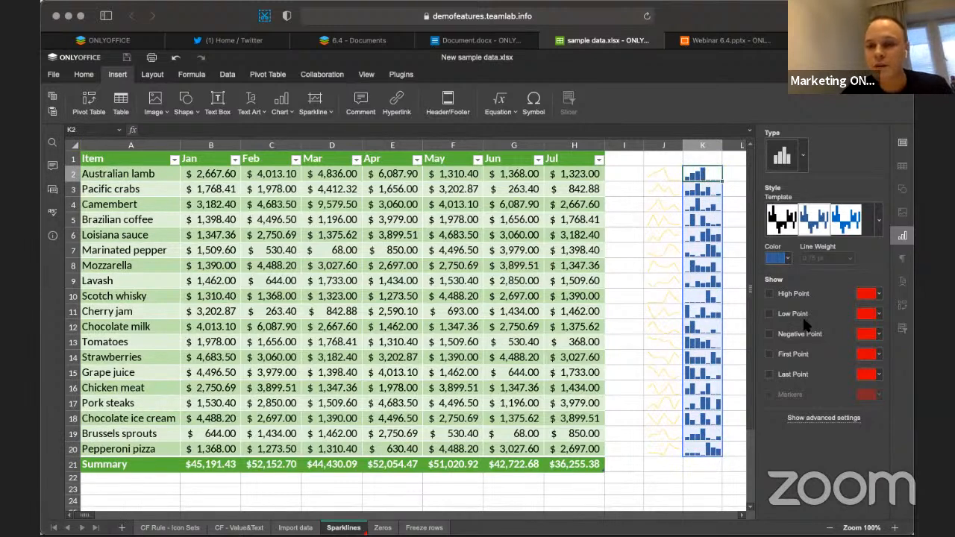
pyautogui.click(879, 227)
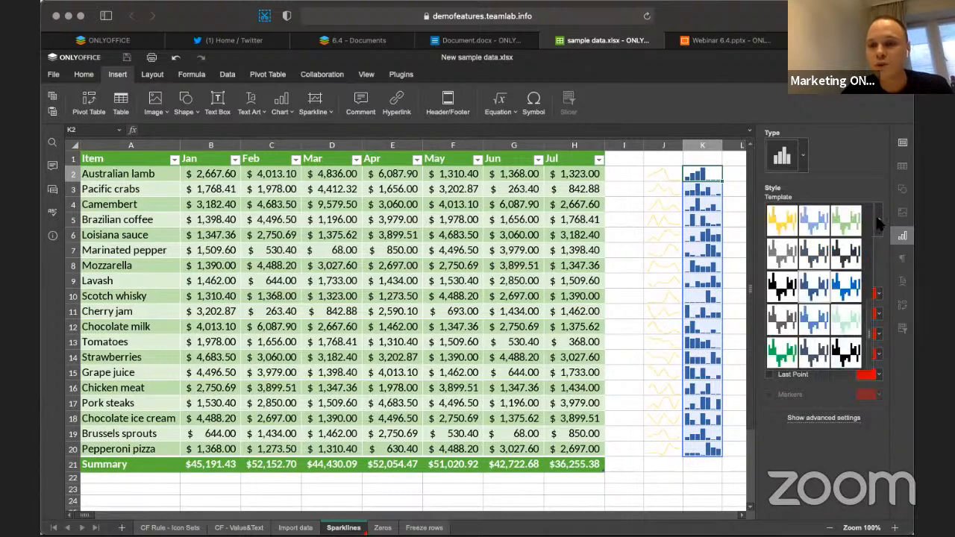
pyautogui.click(785, 224)
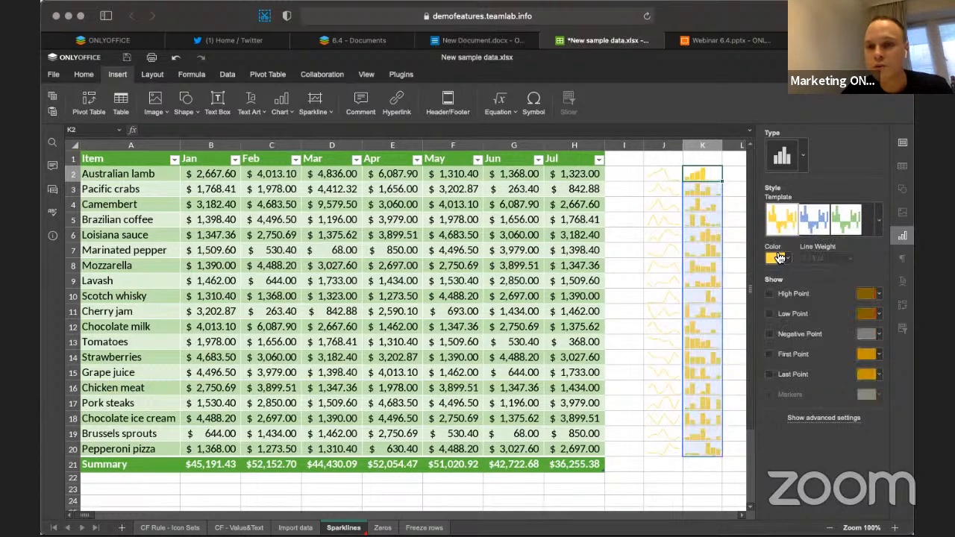
# Step: Show the high point in the column K sparklines and color it red
pyautogui.click(770, 294)
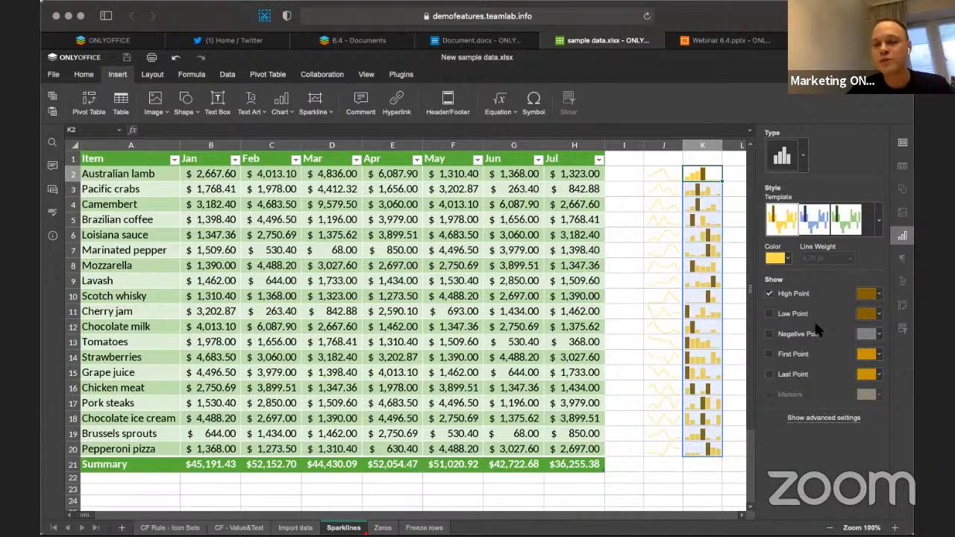
pyautogui.scroll(-1, 795, 377)
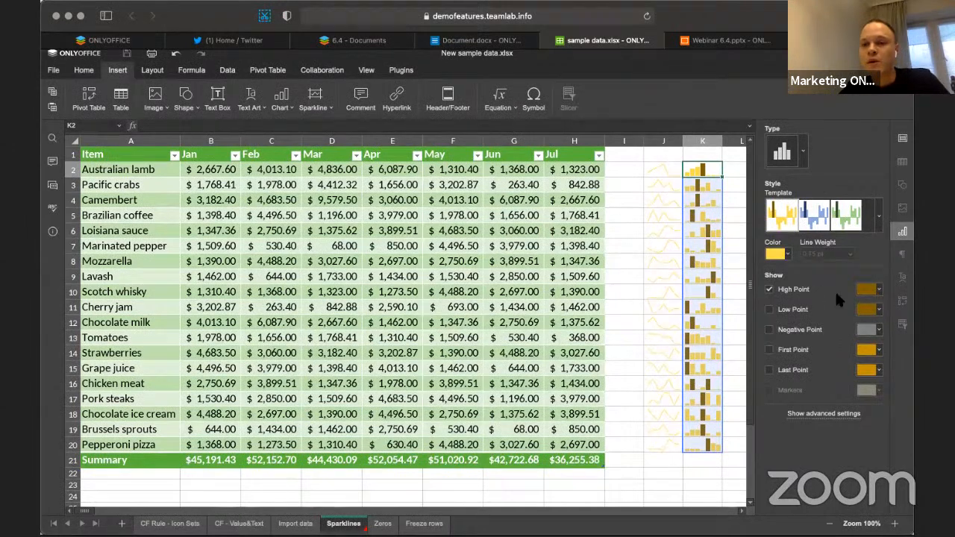
pyautogui.click(877, 291)
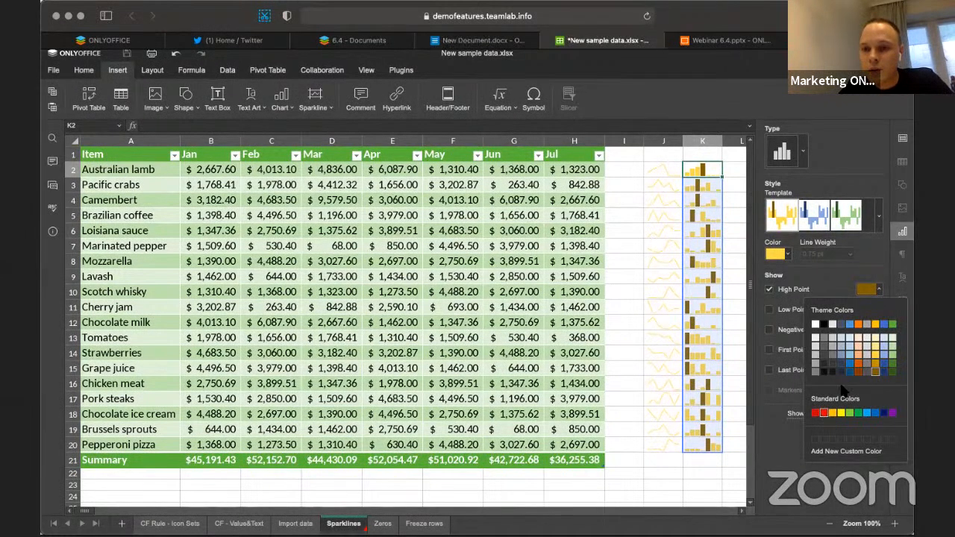
pyautogui.click(826, 414)
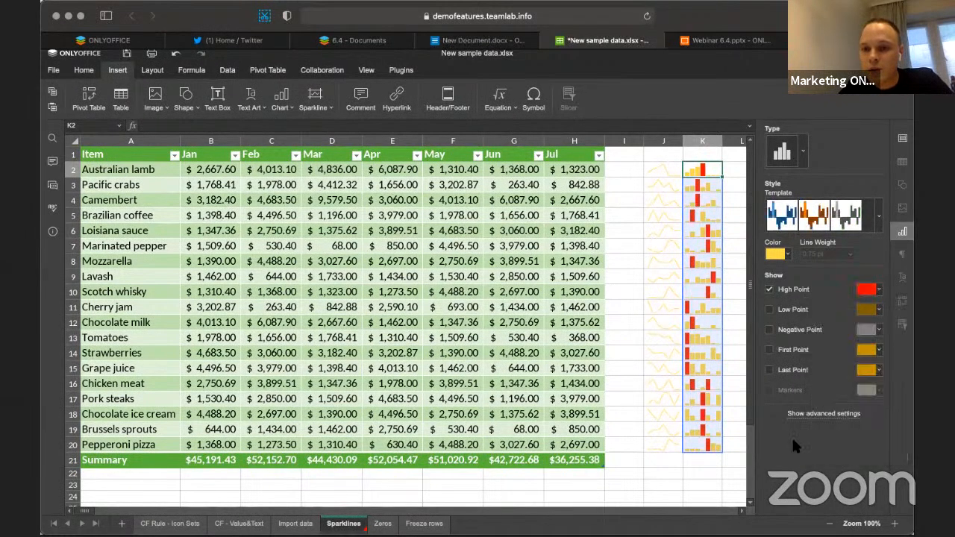
# Step: Show the low point in the column K sparklines and color it dark blue
pyautogui.click(769, 309)
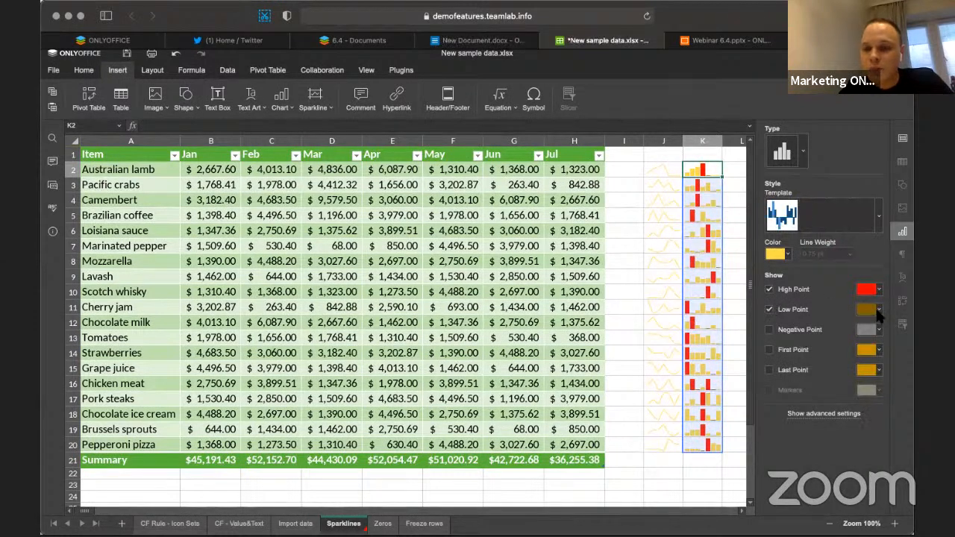
pyautogui.click(878, 310)
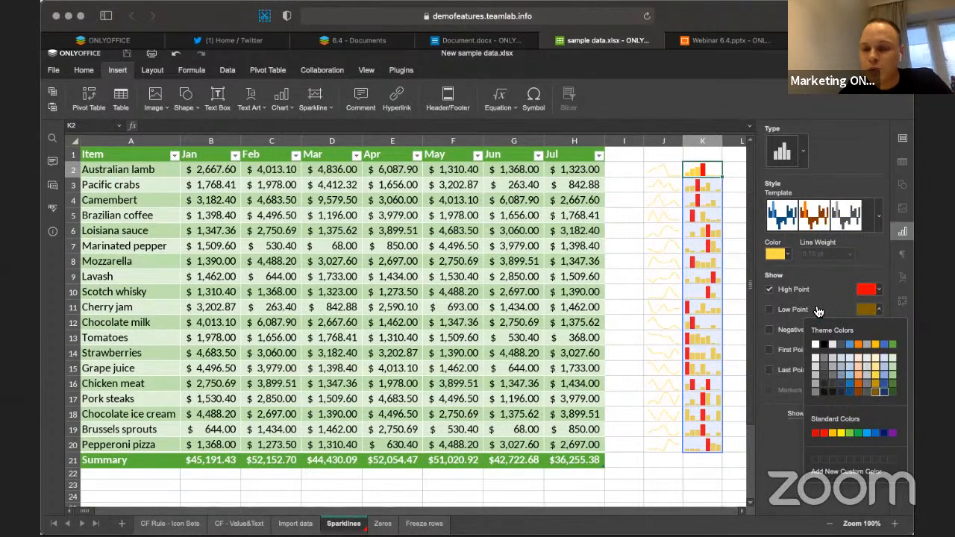
pyautogui.click(885, 392)
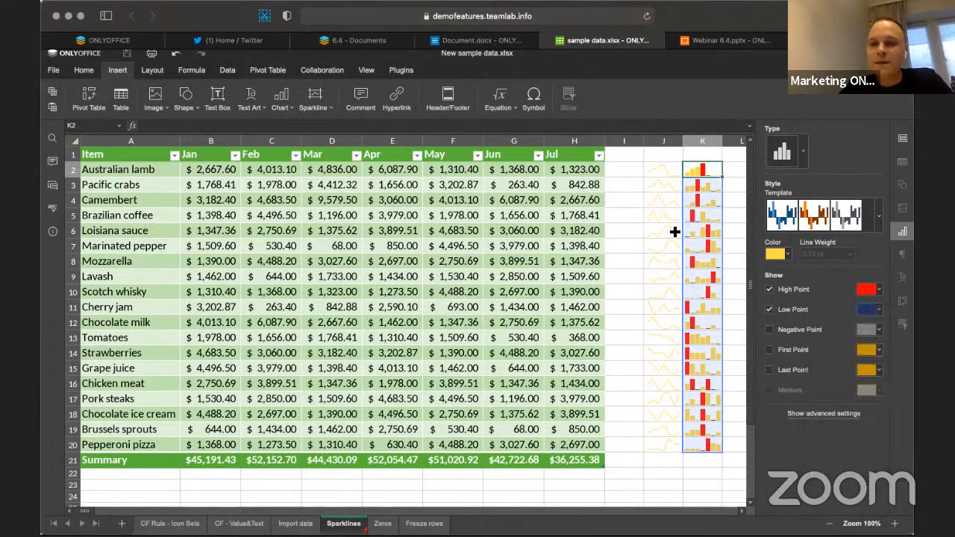
# Step: Review the available sparkline types without changing the type, and point out the line sparklines in column J
pyautogui.click(804, 153)
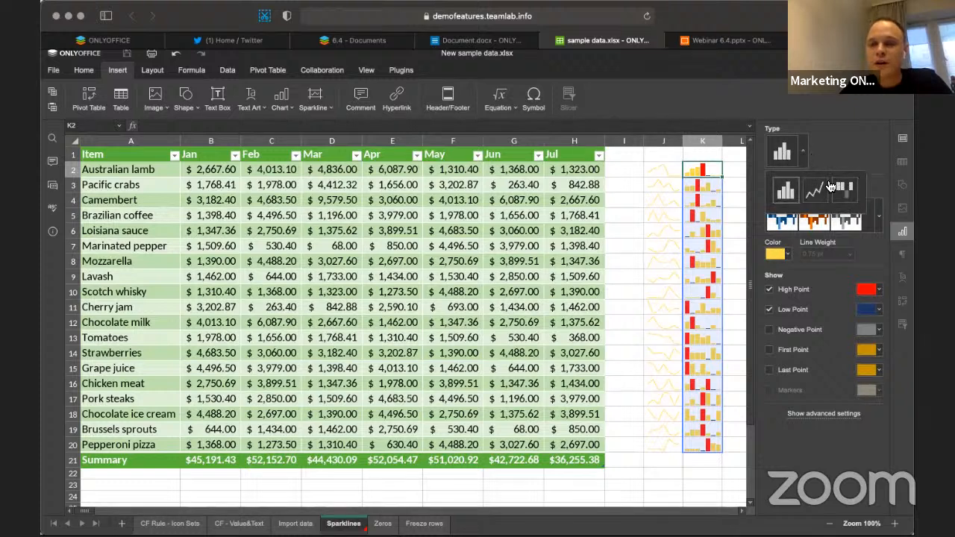
pyautogui.click(833, 149)
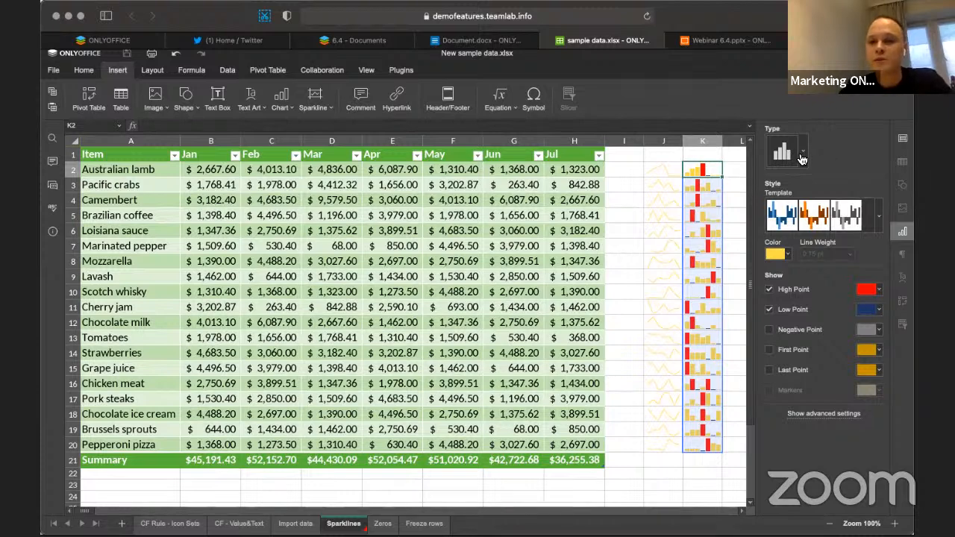
pyautogui.click(803, 158)
pyautogui.click(817, 143)
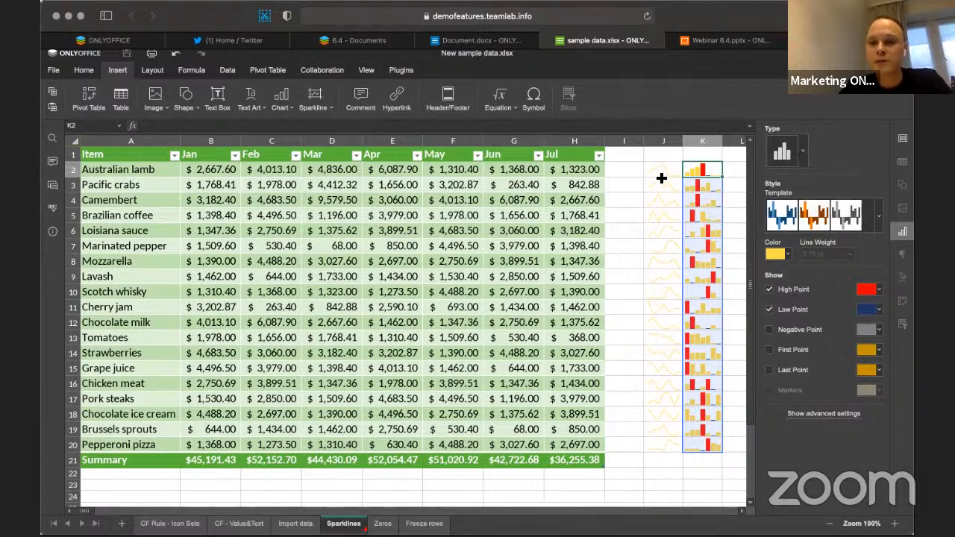
pyautogui.click(659, 165)
pyautogui.moveTo(660, 165); pyautogui.dragTo(663, 445)
pyautogui.click(667, 456)
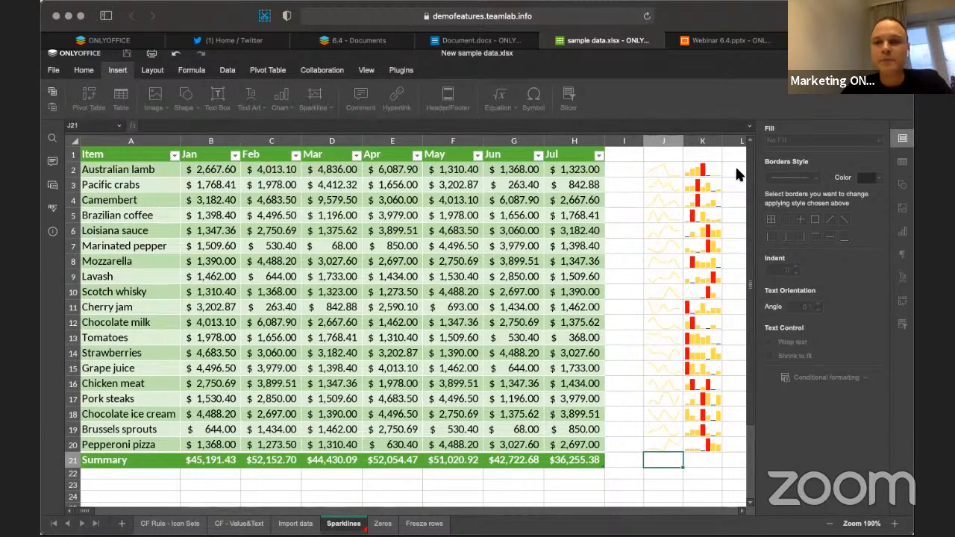
# Step: Return to the Webinar 6.4.pptx presentation and show the slide on data import from CSV and TXT files
pyautogui.click(717, 40)
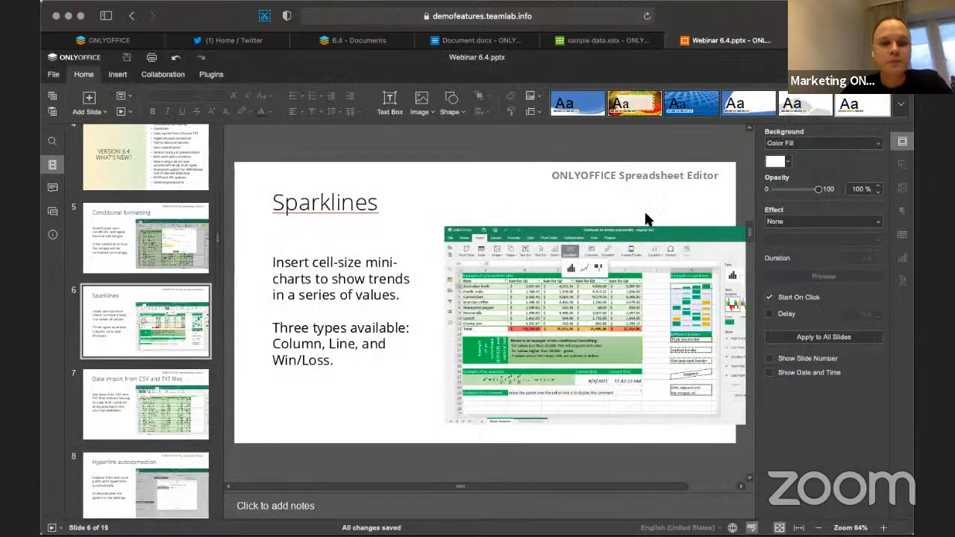
pyautogui.click(124, 380)
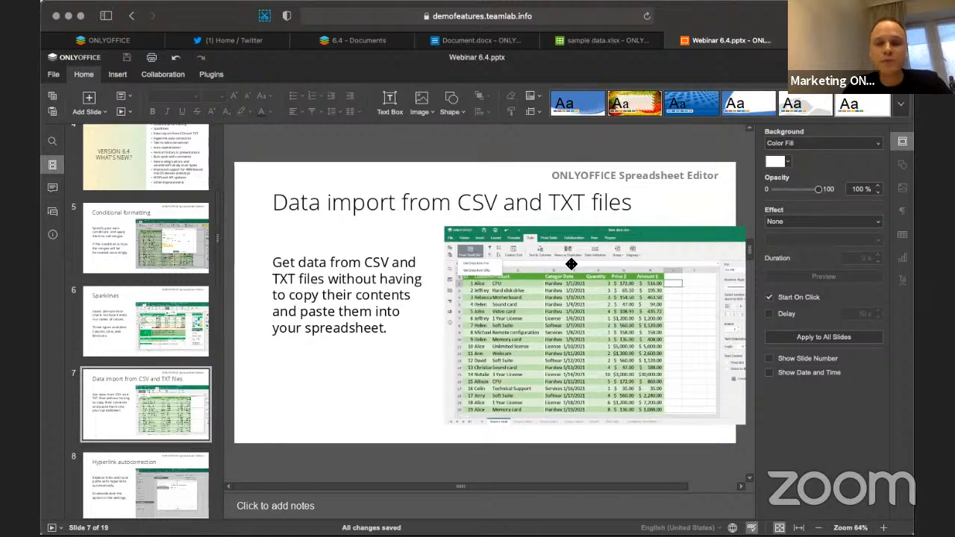
# Step: Switch to the sample data spreadsheet and show the data tools on the Import data sheet
pyautogui.click(597, 41)
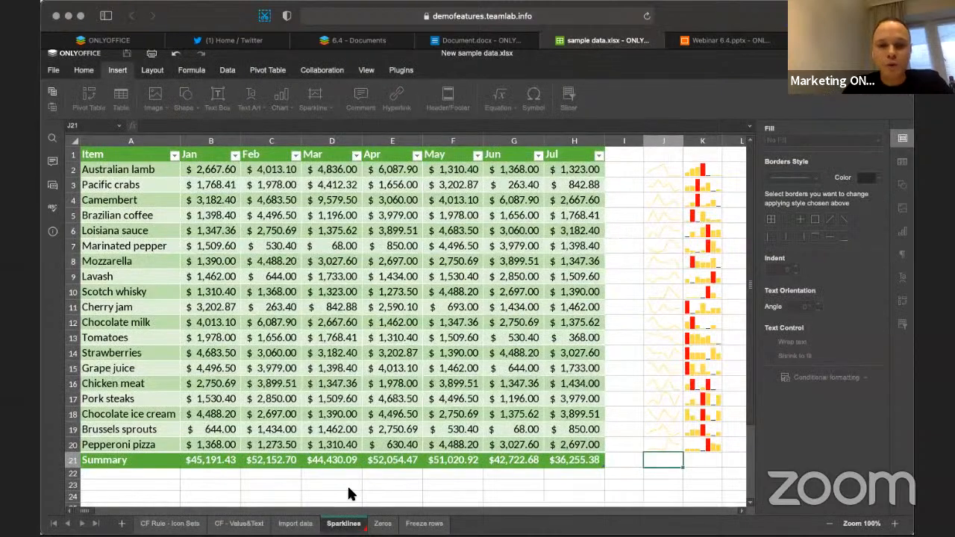
pyautogui.click(291, 524)
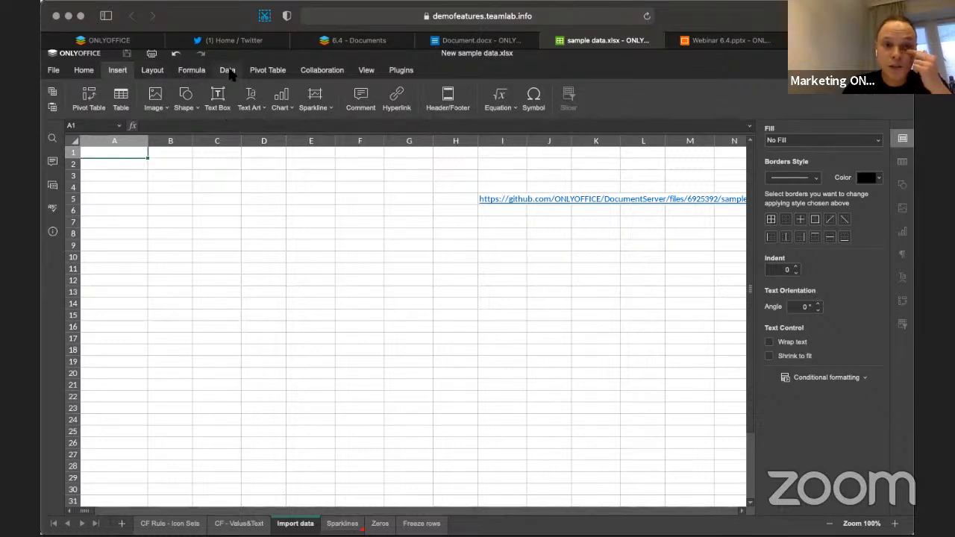
pyautogui.click(227, 70)
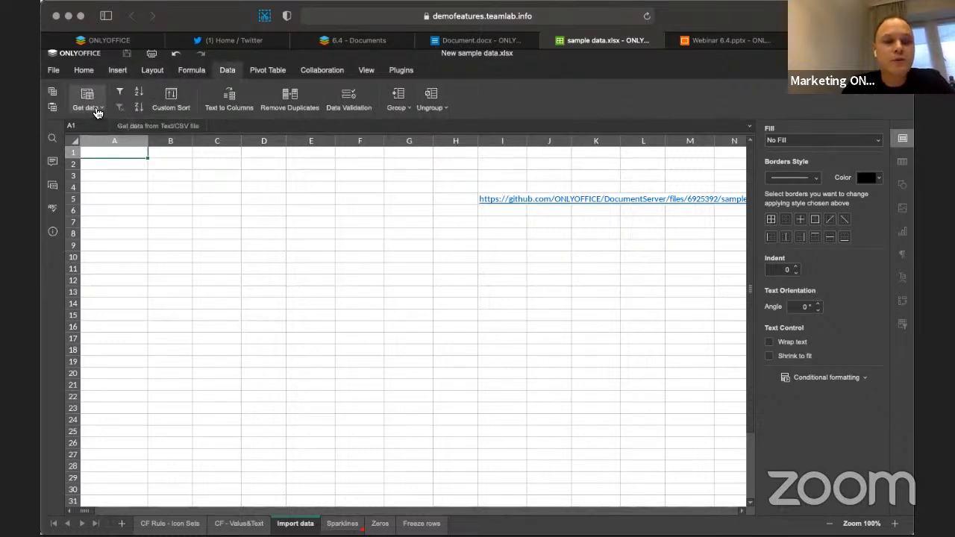
# Step: Import a local text file at $A$1 using Unicode (UTF-8) encoding and the comma delimiter, and undo the import
pyautogui.click(96, 108)
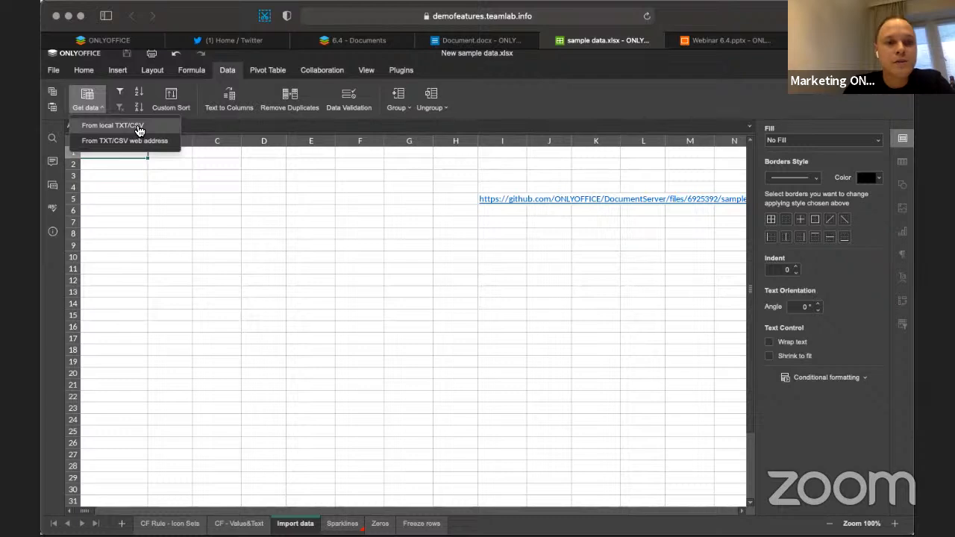
pyautogui.click(138, 132)
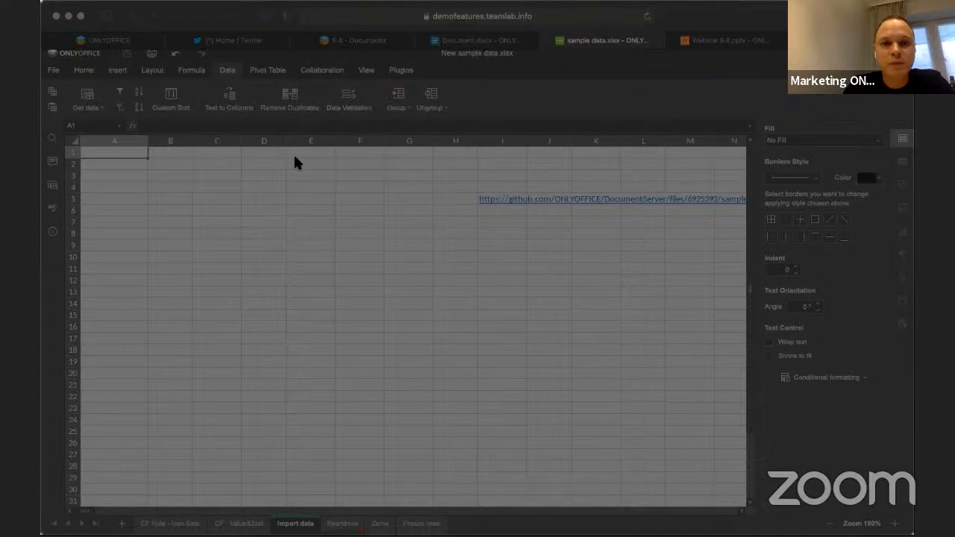
pyautogui.click(755, 436)
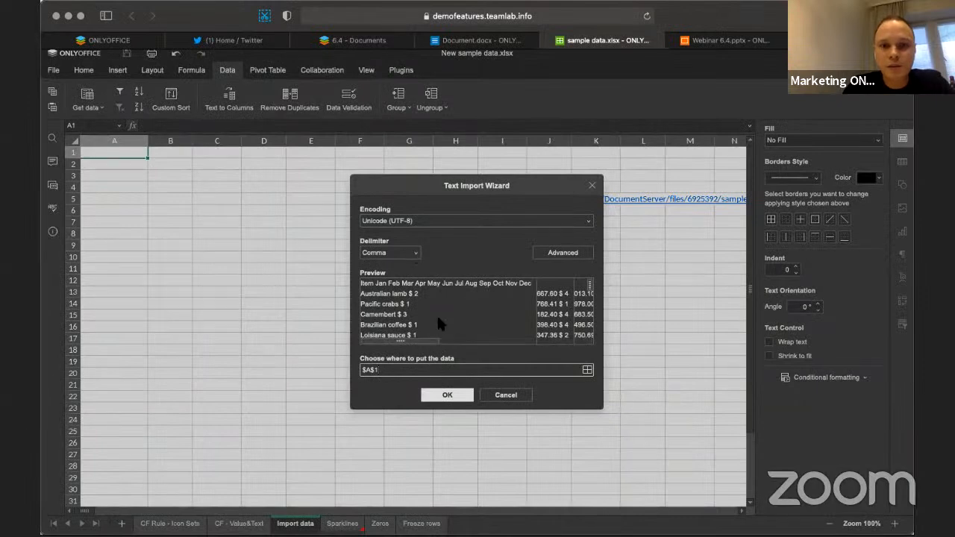
pyautogui.scroll(-2, 449, 317)
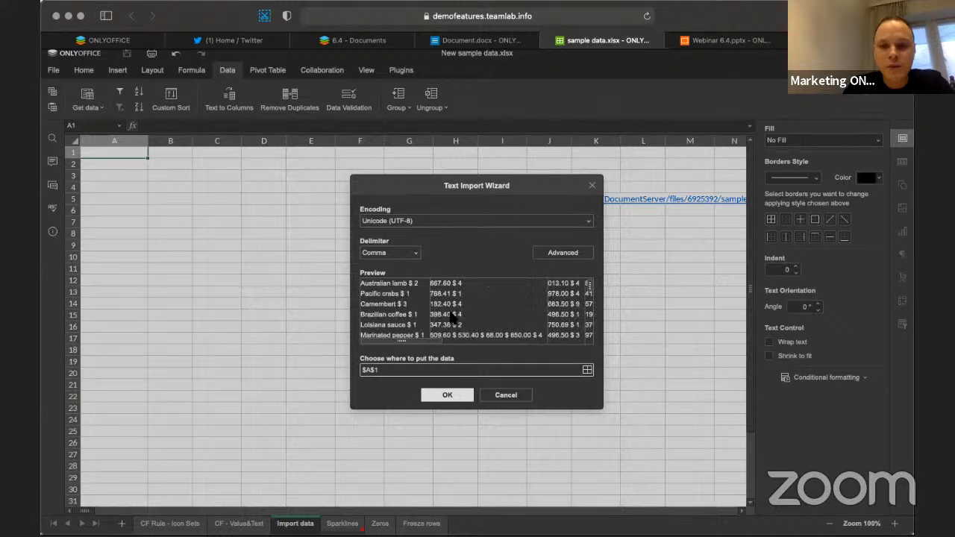
pyautogui.hscroll(3, 444, 317)
pyautogui.hscroll(-2, 442, 317)
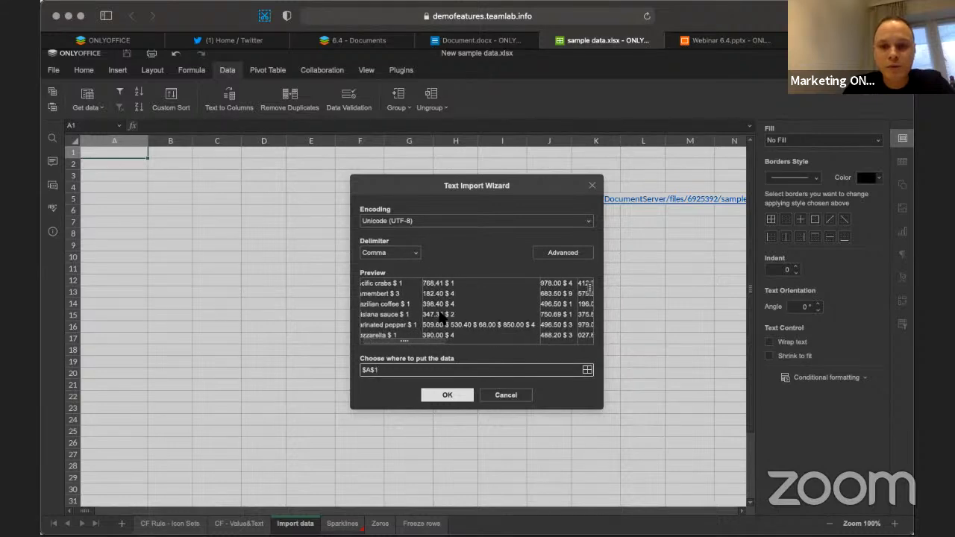
pyautogui.scroll(2, 440, 313)
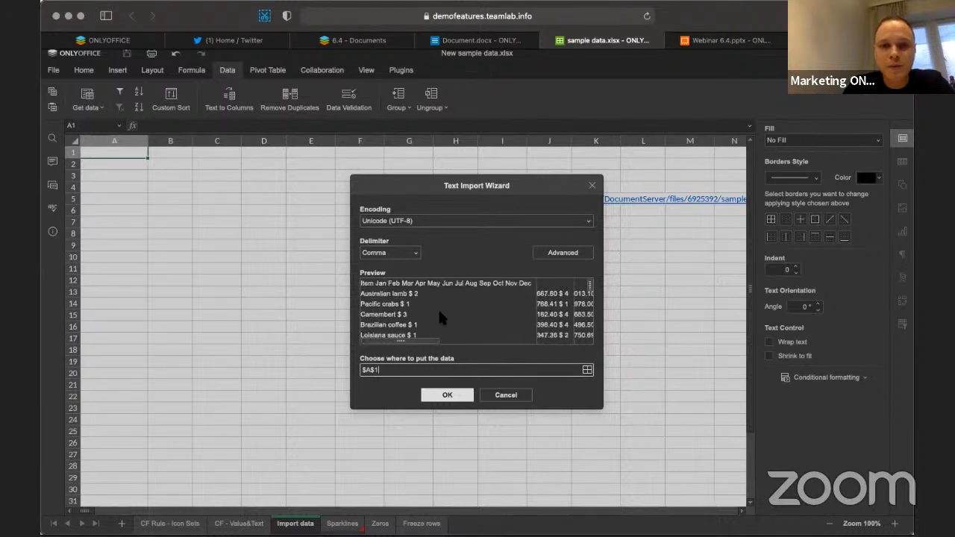
pyautogui.click(467, 397)
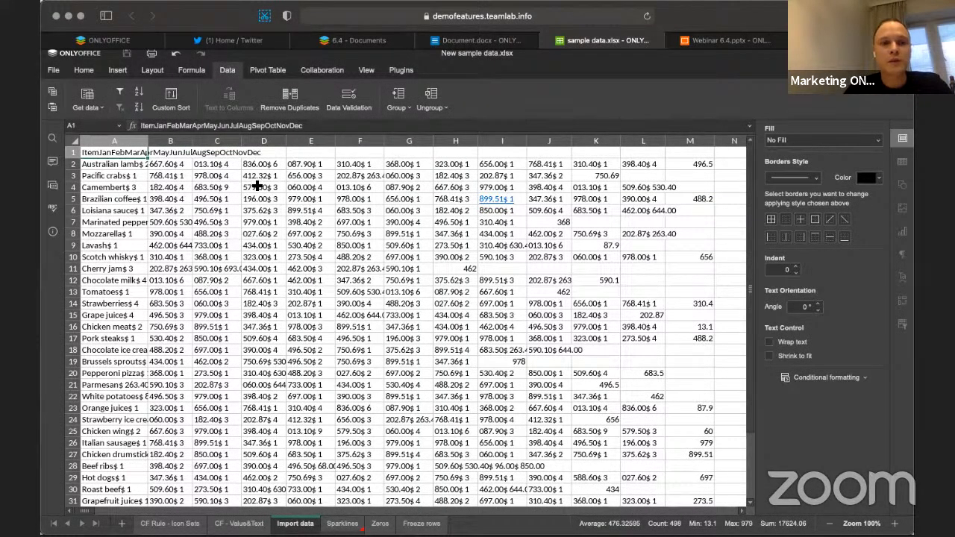
pyautogui.click(176, 53)
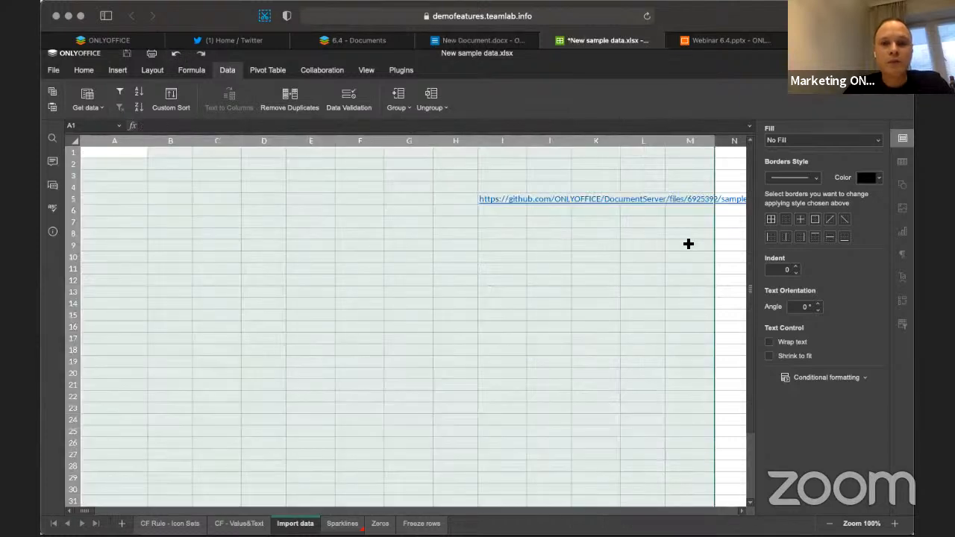
pyautogui.click(723, 235)
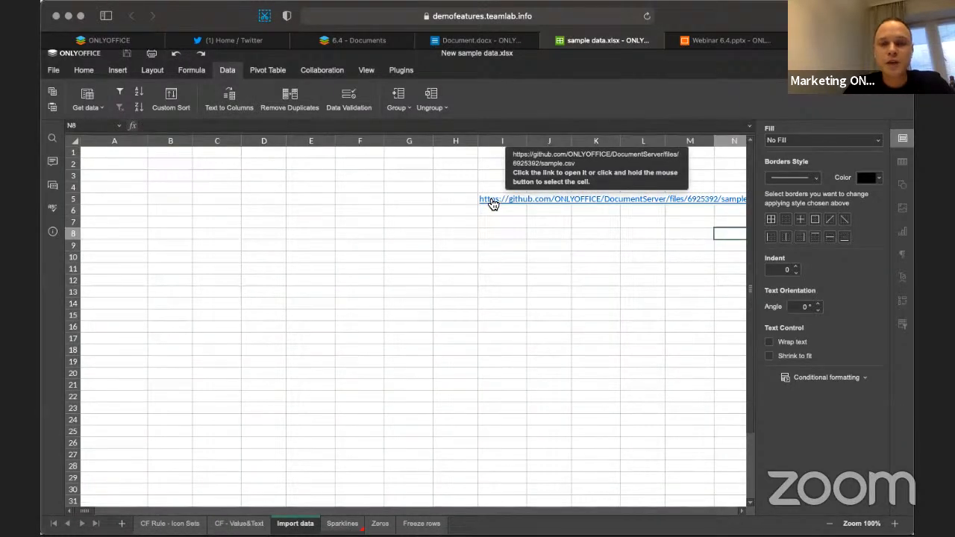
# Step: Copy the sample.csv link from cell I5 and import that web address at $A$1 with Unicode (UTF-8) encoding and the comma delimiter
pyautogui.rightClick(493, 203)
pyautogui.click(533, 224)
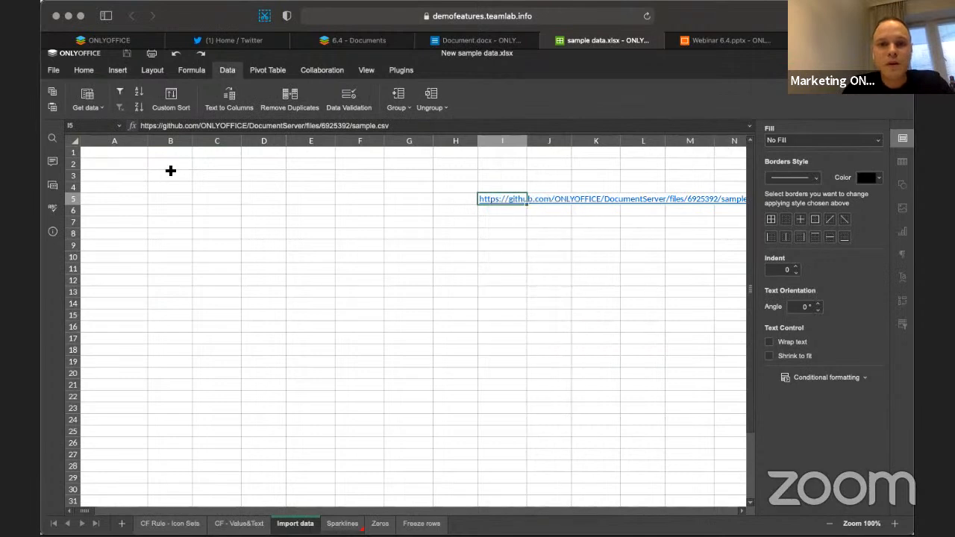
pyautogui.click(115, 152)
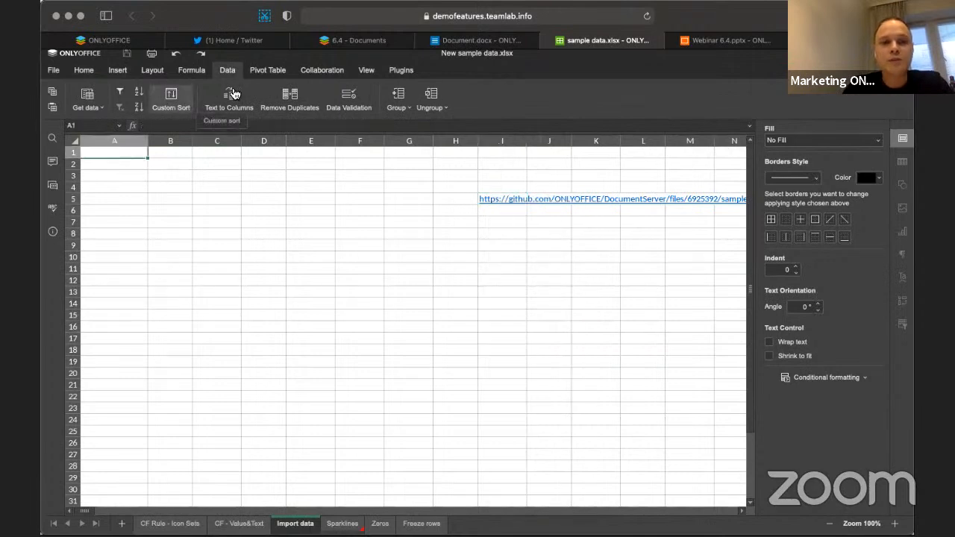
pyautogui.click(100, 108)
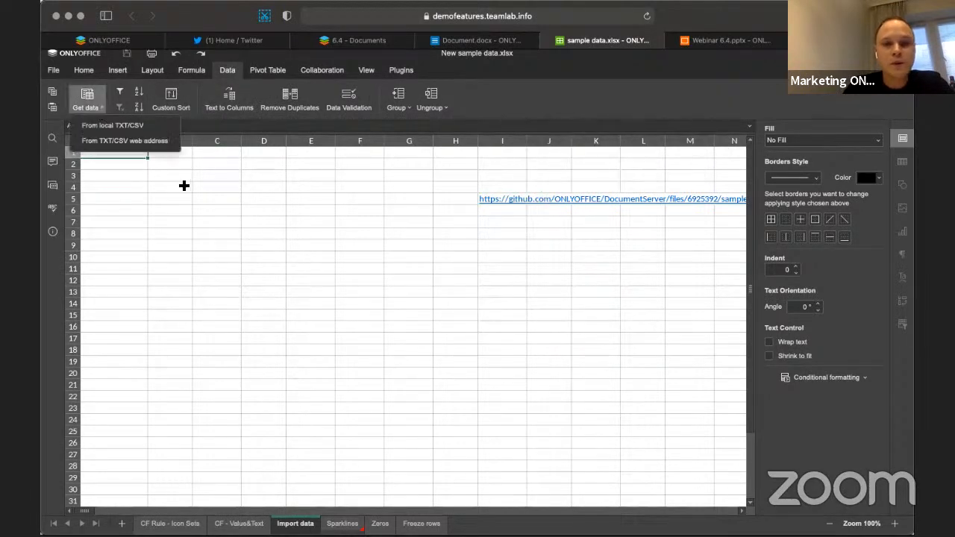
pyautogui.click(138, 144)
pyautogui.press('super+v')
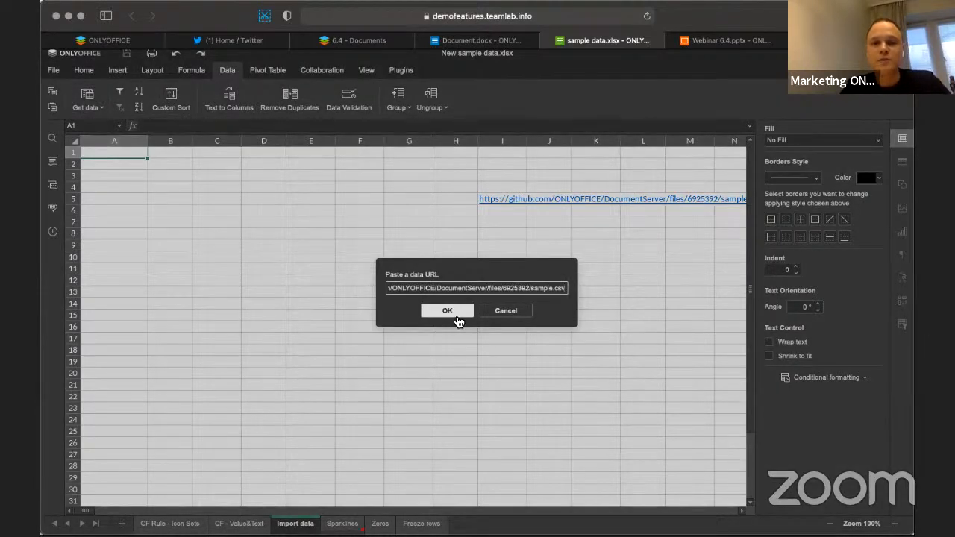
pyautogui.click(448, 312)
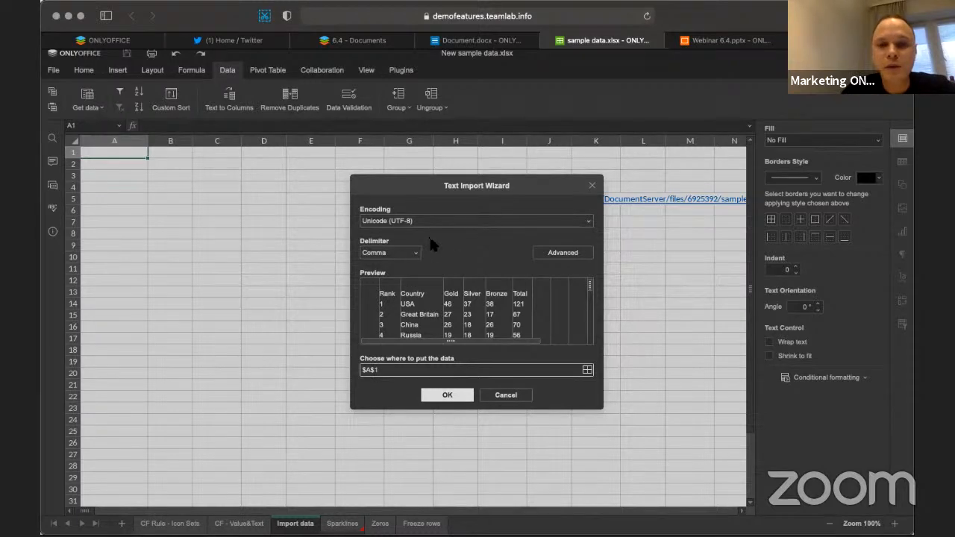
pyautogui.moveTo(423, 189); pyautogui.dragTo(406, 191)
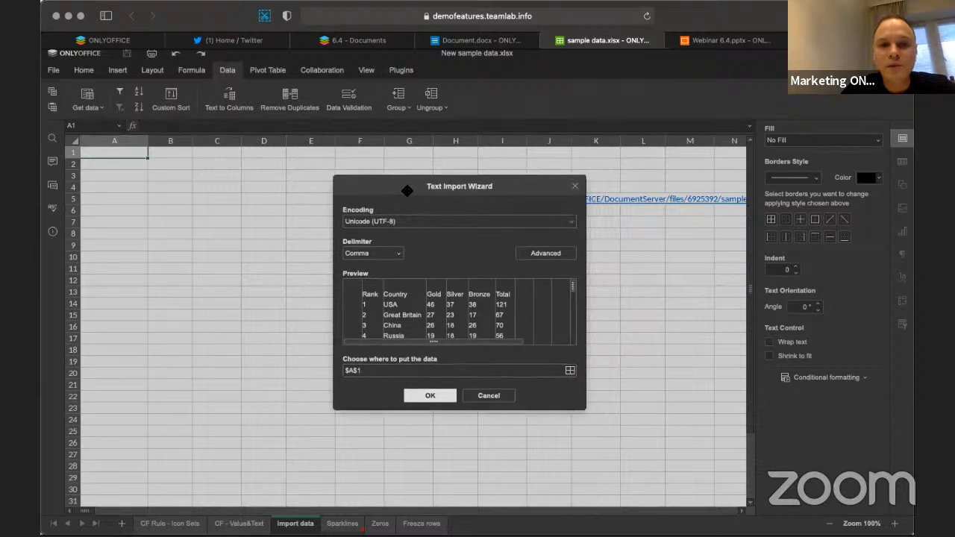
pyautogui.click(430, 397)
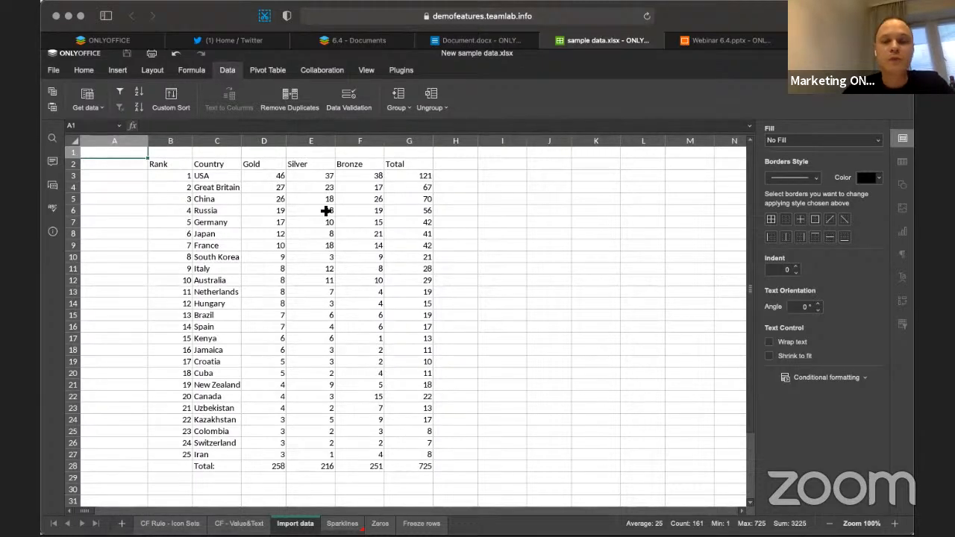
# Step: Switch to the Webinar 6.4.pptx presentation and show the slide on hyperlink autocorrection
pyautogui.click(716, 42)
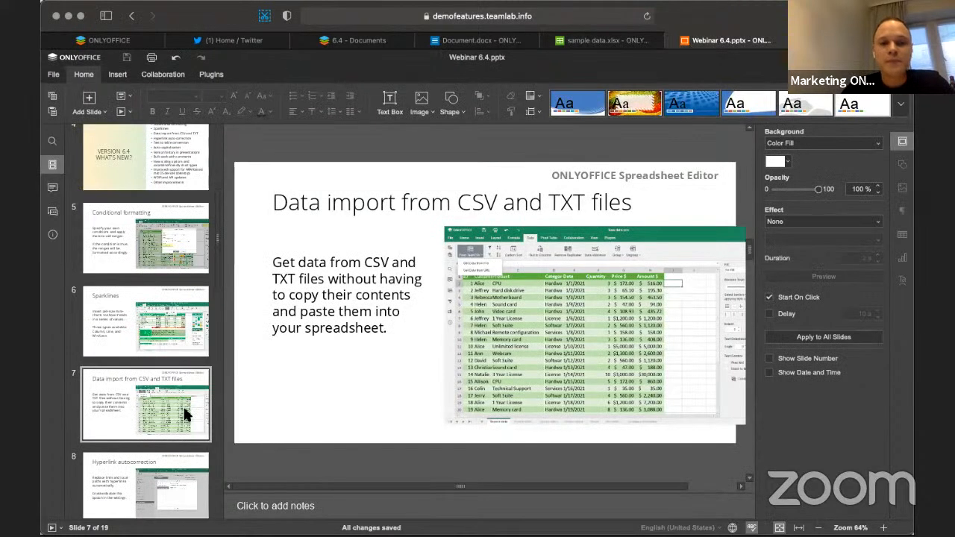
pyautogui.scroll(-1, 192, 400)
pyautogui.scroll(-3, 192, 400)
pyautogui.click(163, 421)
pyautogui.press('Down')
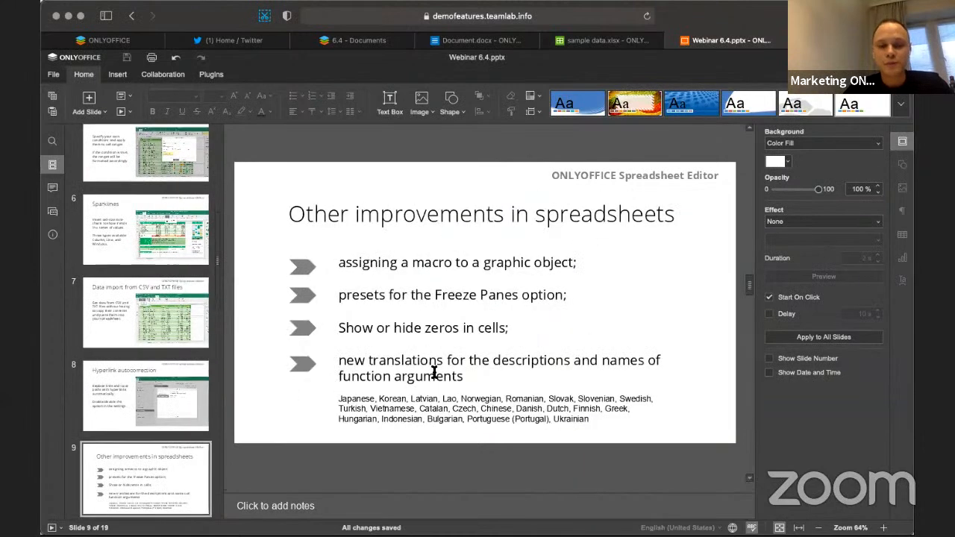
pyautogui.click(161, 375)
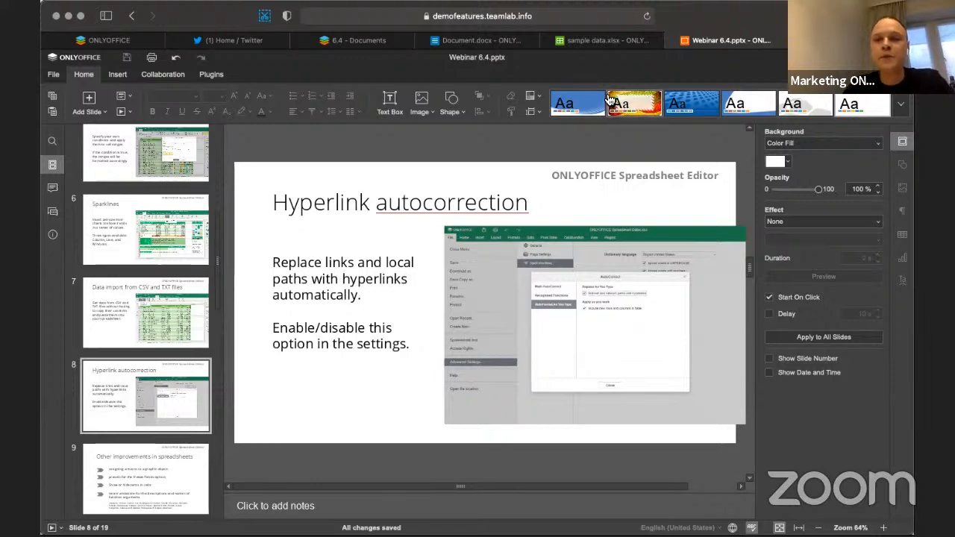
# Step: Switch back to the sample data spreadsheet and open the AutoFormat As You Type settings in the AutoCorrect options
pyautogui.click(605, 41)
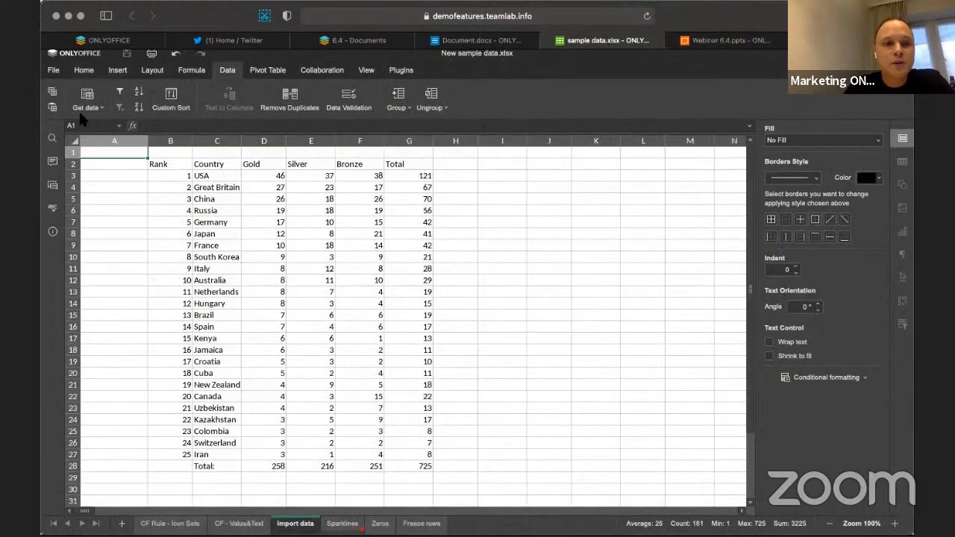
pyautogui.click(53, 71)
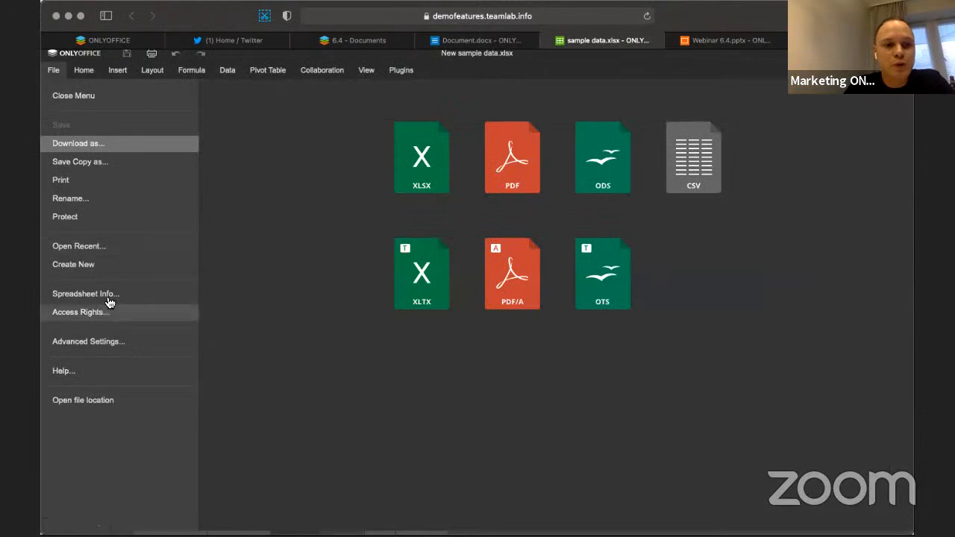
pyautogui.click(122, 349)
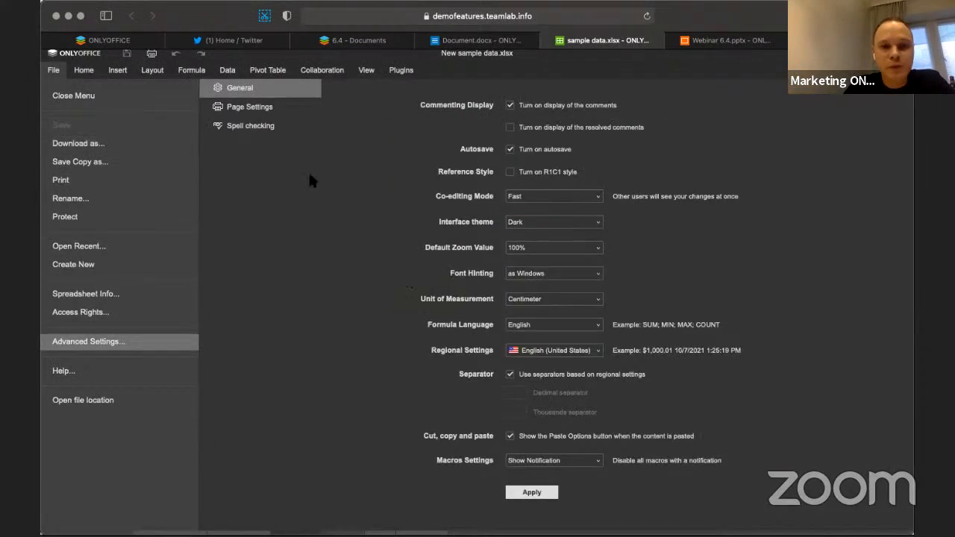
pyautogui.click(258, 128)
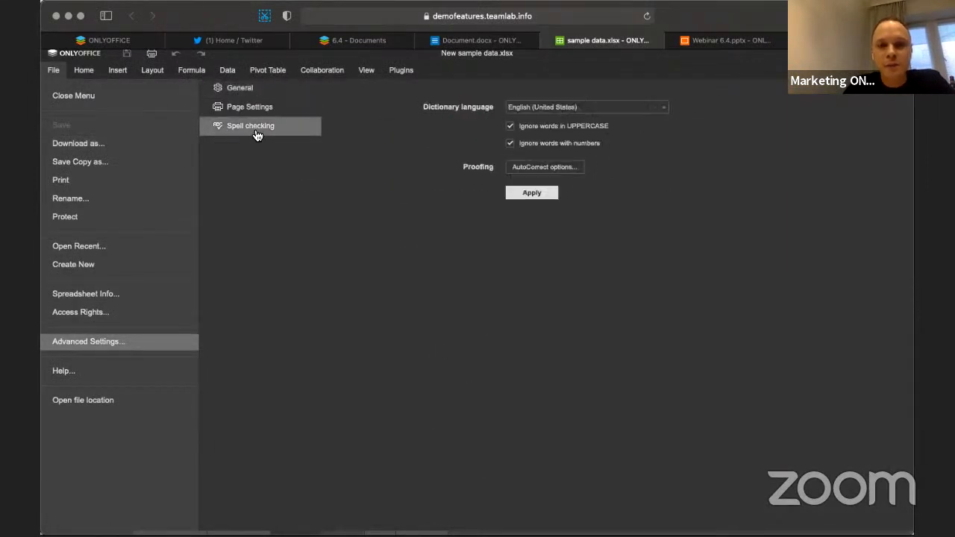
pyautogui.click(558, 167)
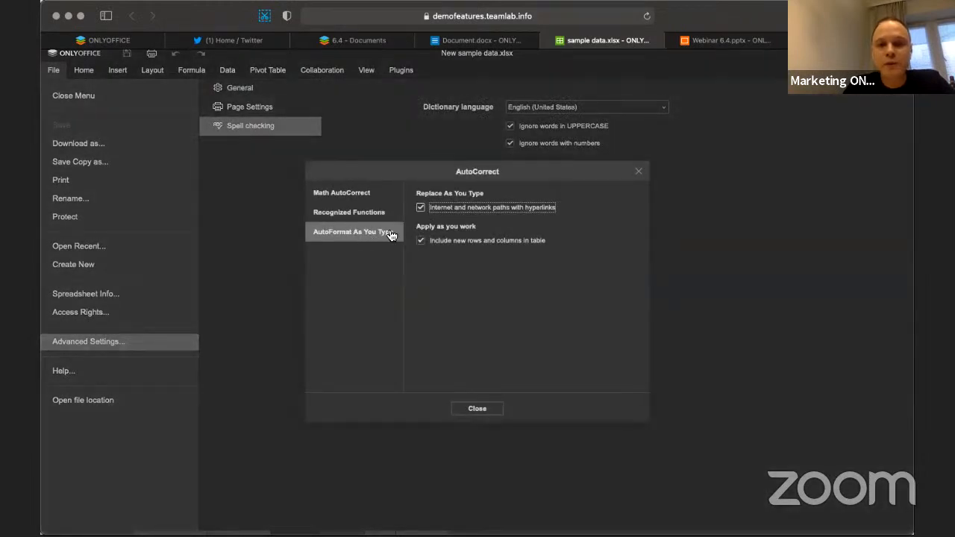
# Step: Toggle the automatic replacement of internet and network paths with hyperlinks, and close the AutoCorrect options and settings
pyautogui.click(447, 212)
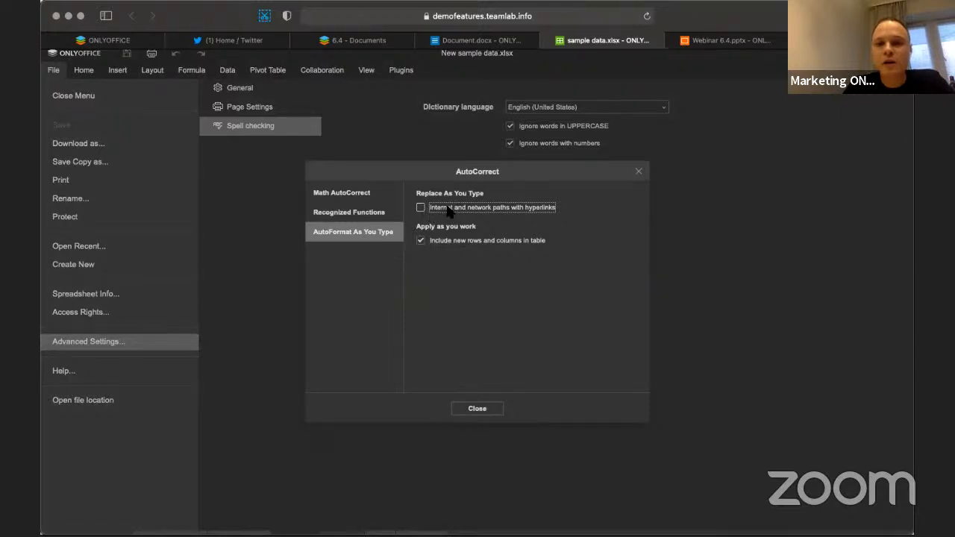
pyautogui.click(495, 212)
pyautogui.click(485, 211)
pyautogui.click(477, 409)
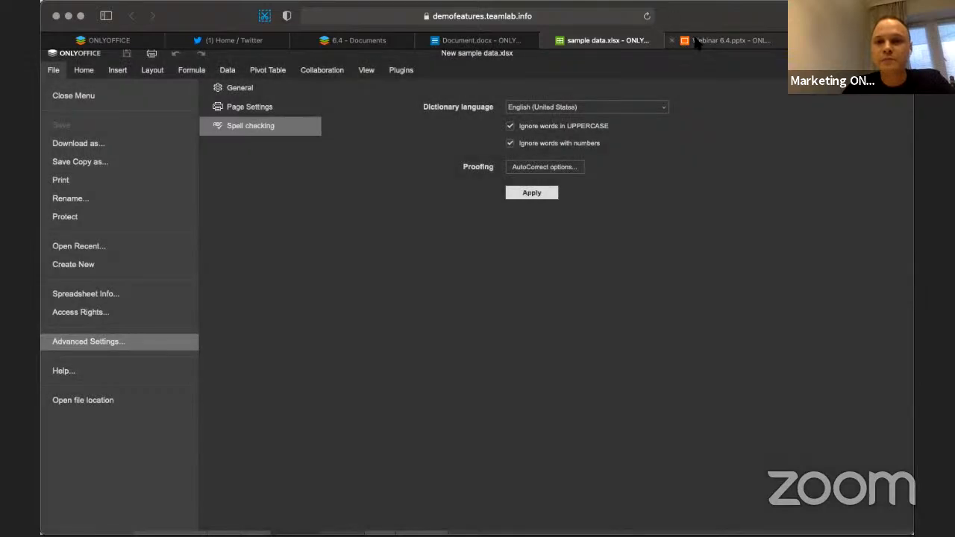
pyautogui.click(84, 70)
# Step: Return to the Webinar 6.4.pptx presentation and show the slide on other improvements in spreadsheets
pyautogui.click(735, 42)
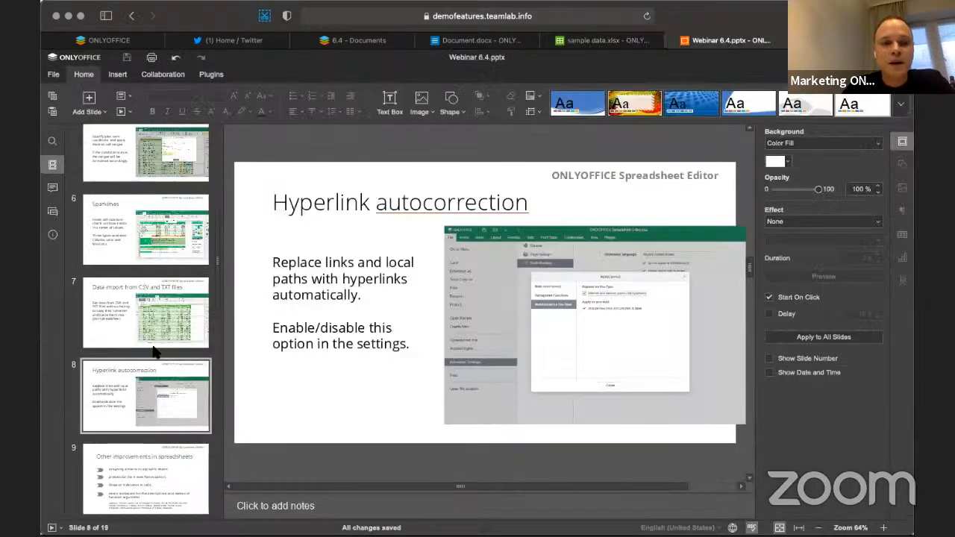
pyautogui.scroll(-3, 152, 342)
pyautogui.click(163, 395)
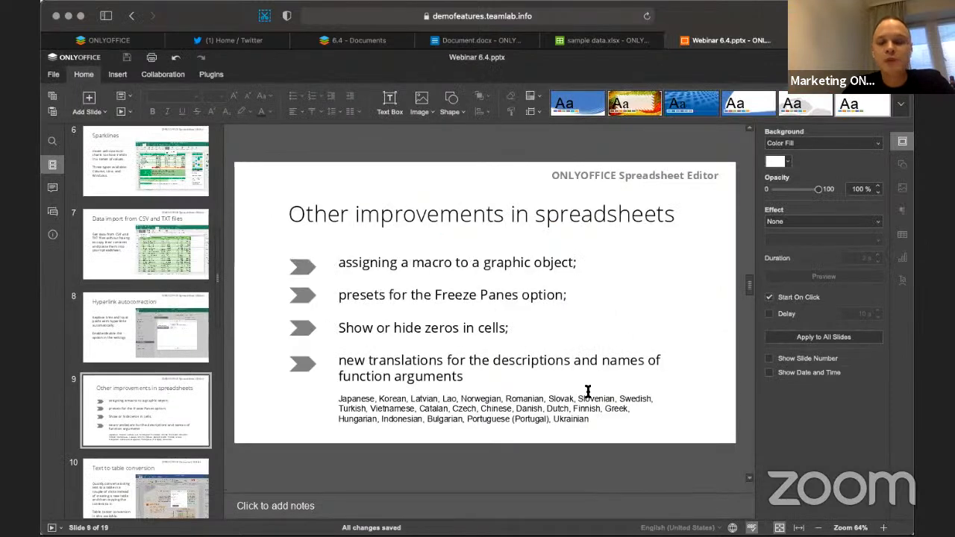